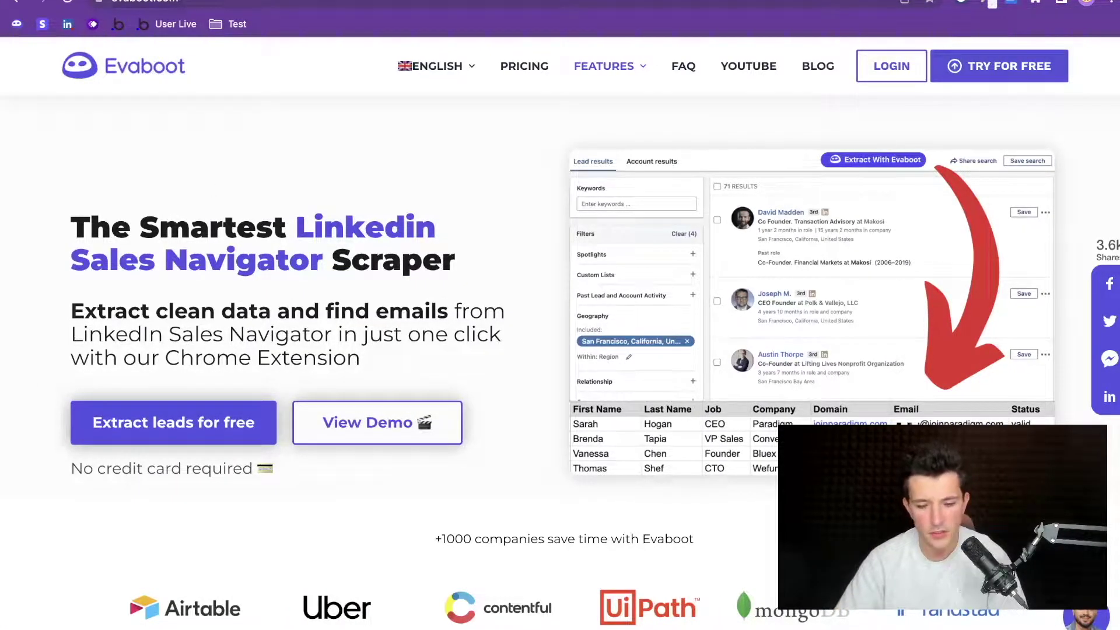
Install the Evaboot extension from the Chrome Web Store.
left_click(997, 68)
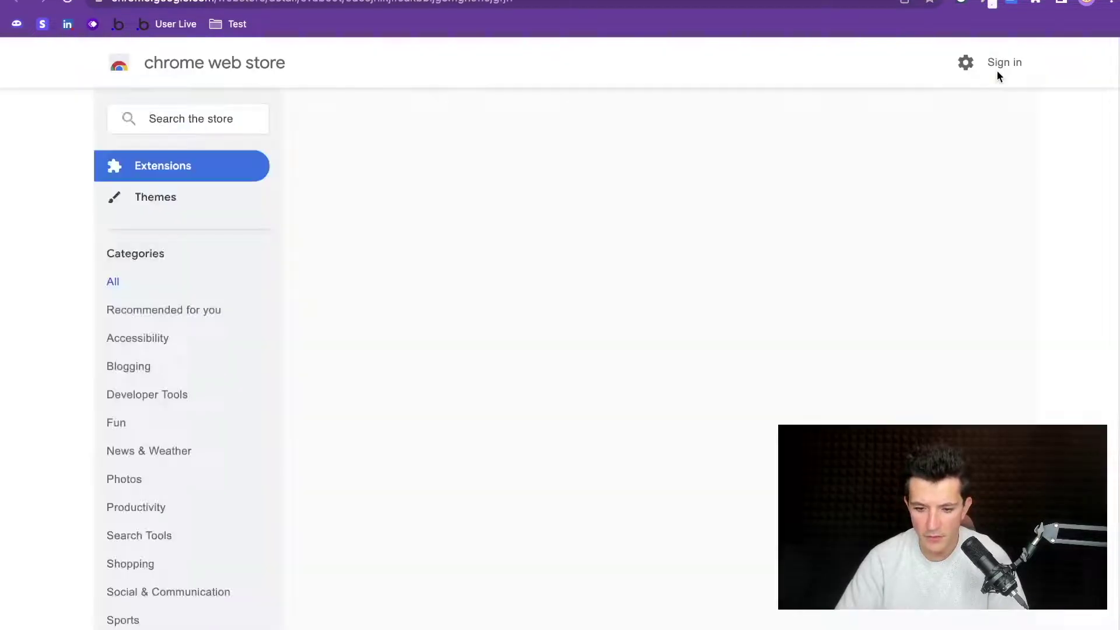
left_click(870, 184)
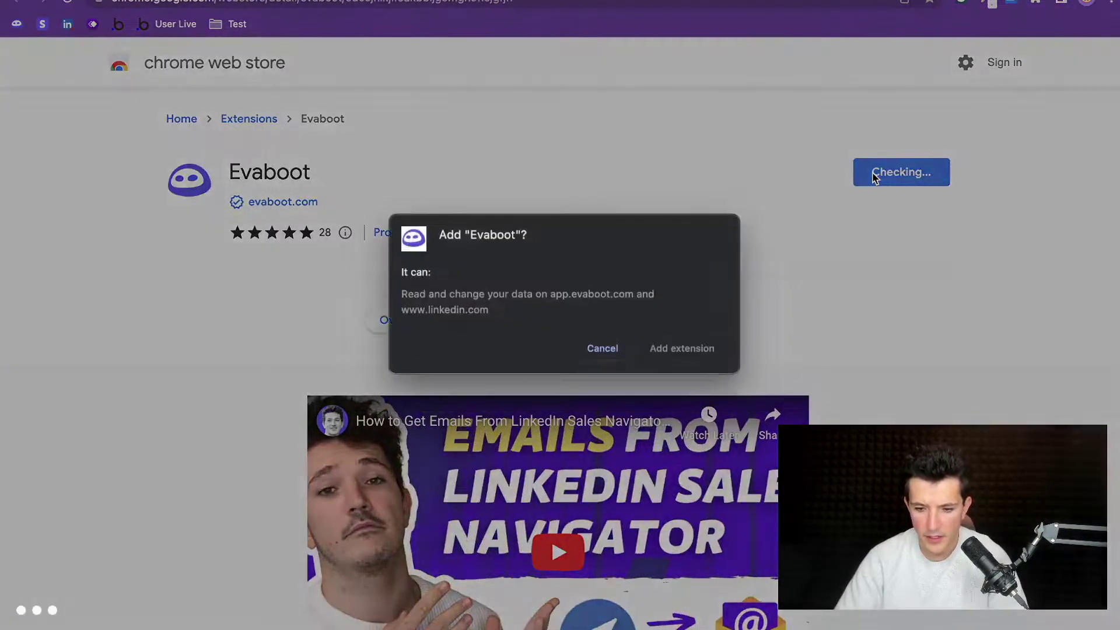
left_click(668, 361)
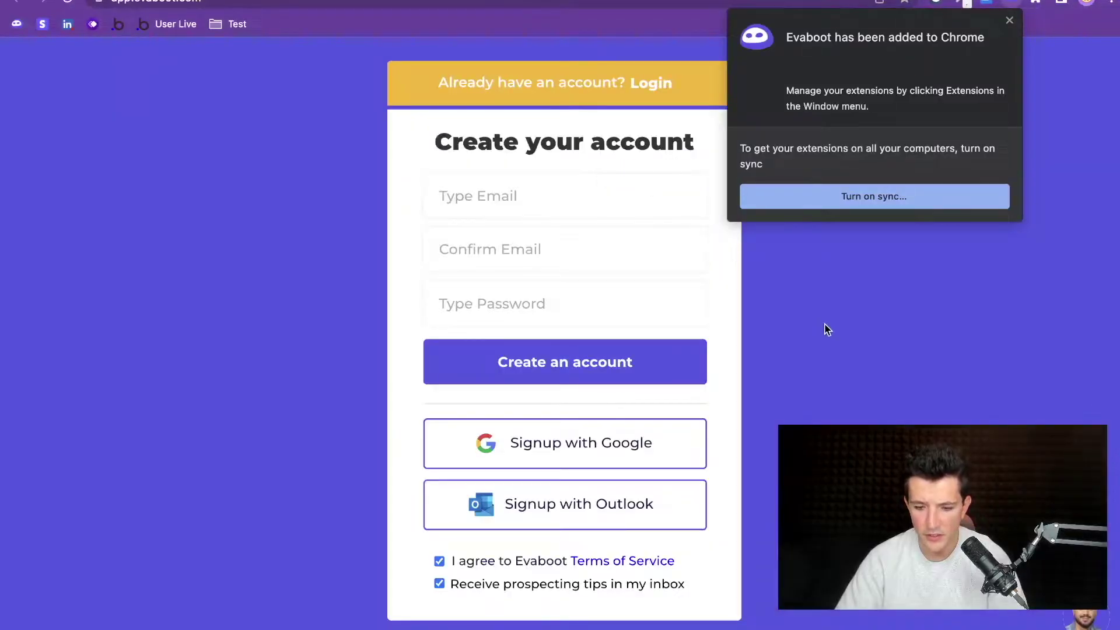
left_click(824, 327)
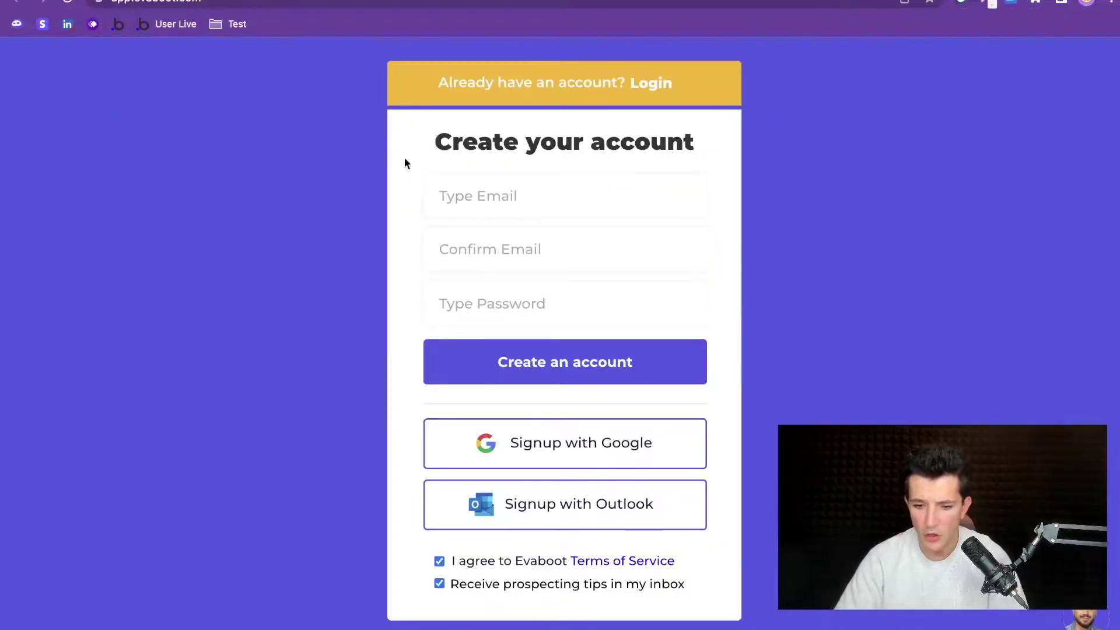
Log in to the existing Evaboot account using the saved password.
left_click(657, 88)
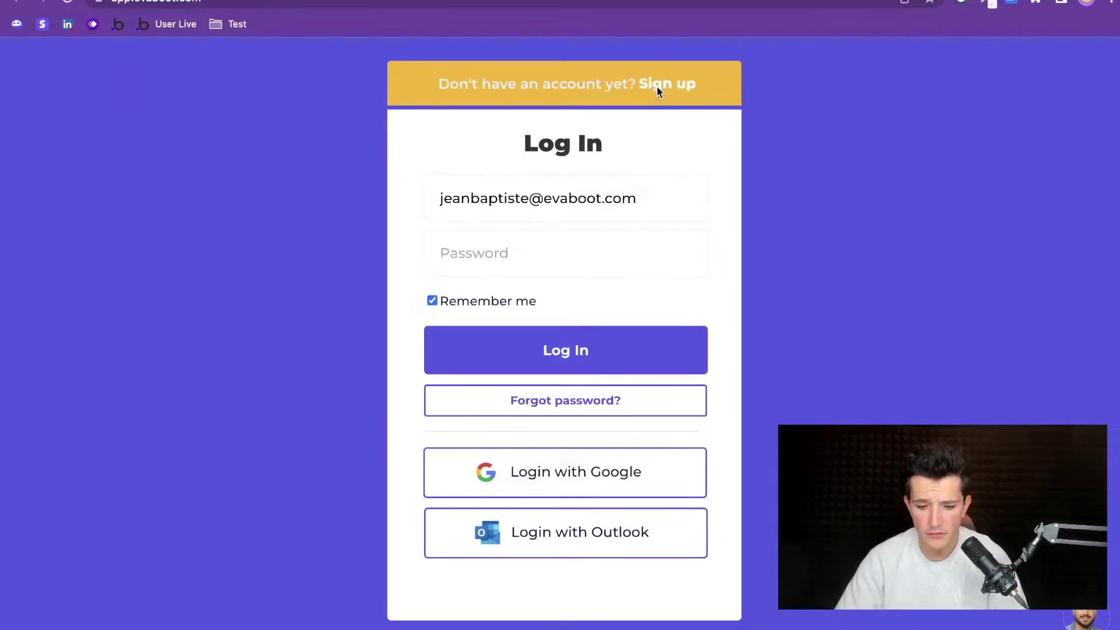
left_click(533, 240)
left_click(590, 307)
left_click(555, 350)
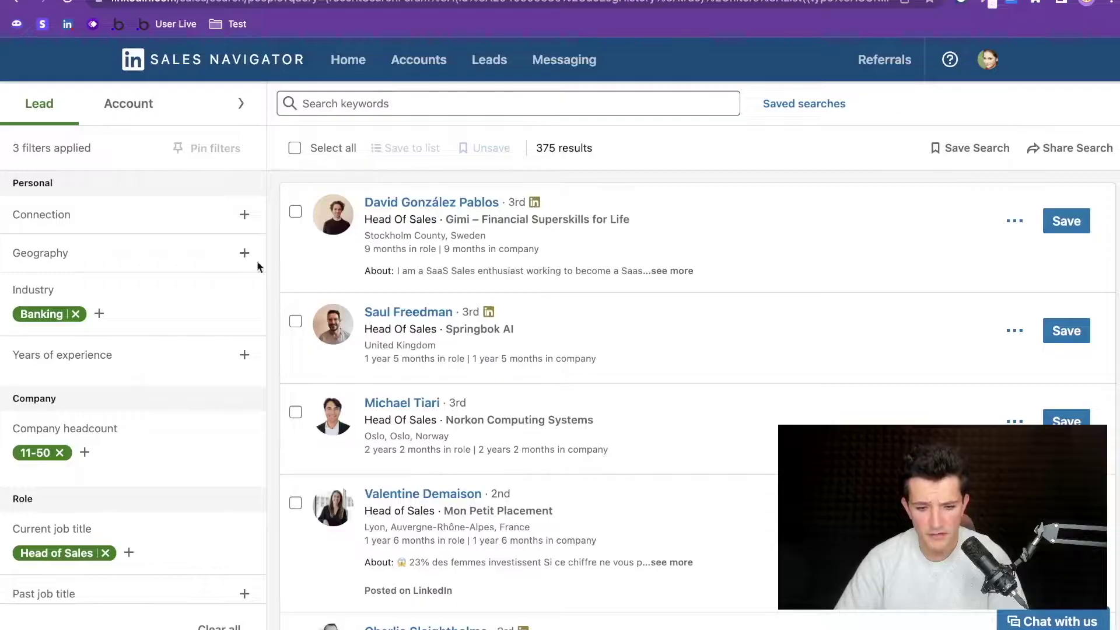
Reload the 375-result lead search and hand it to Evaboot with Extract with Evaboot.
left_click(67, 6)
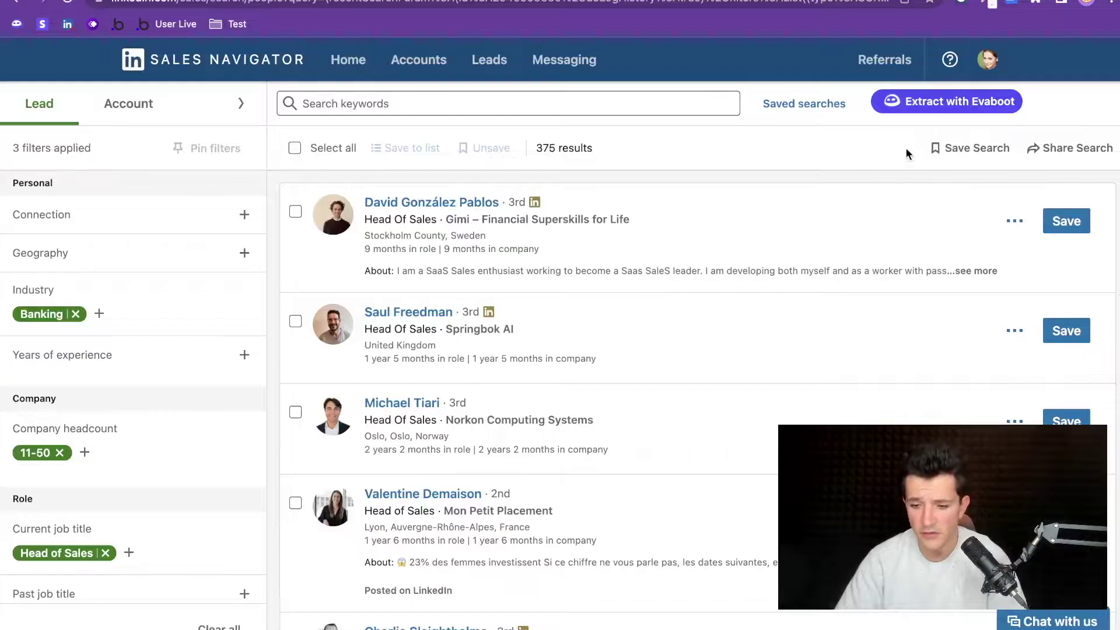
left_click(947, 105)
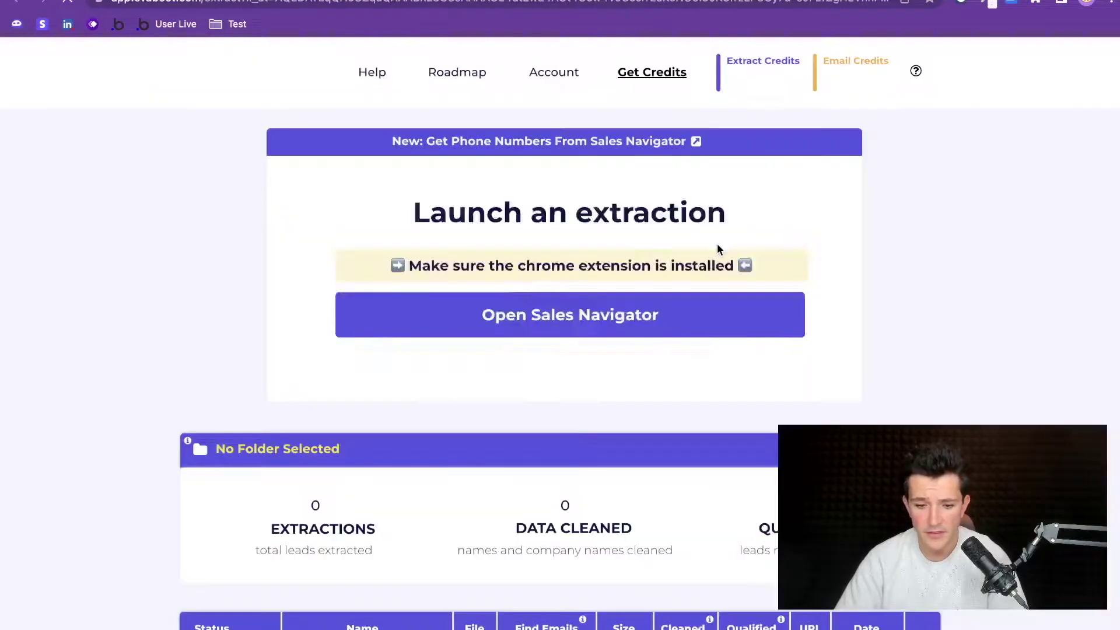
Launch extraction of the 375 leads as a list named 'Test Search'.
left_click(447, 244)
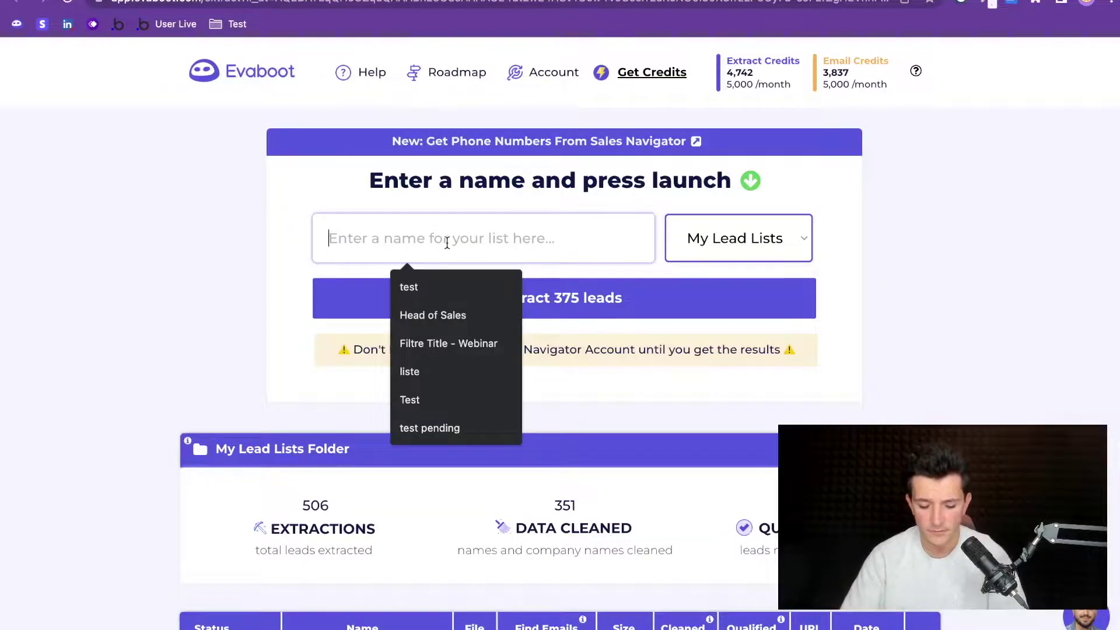
type("Test Search")
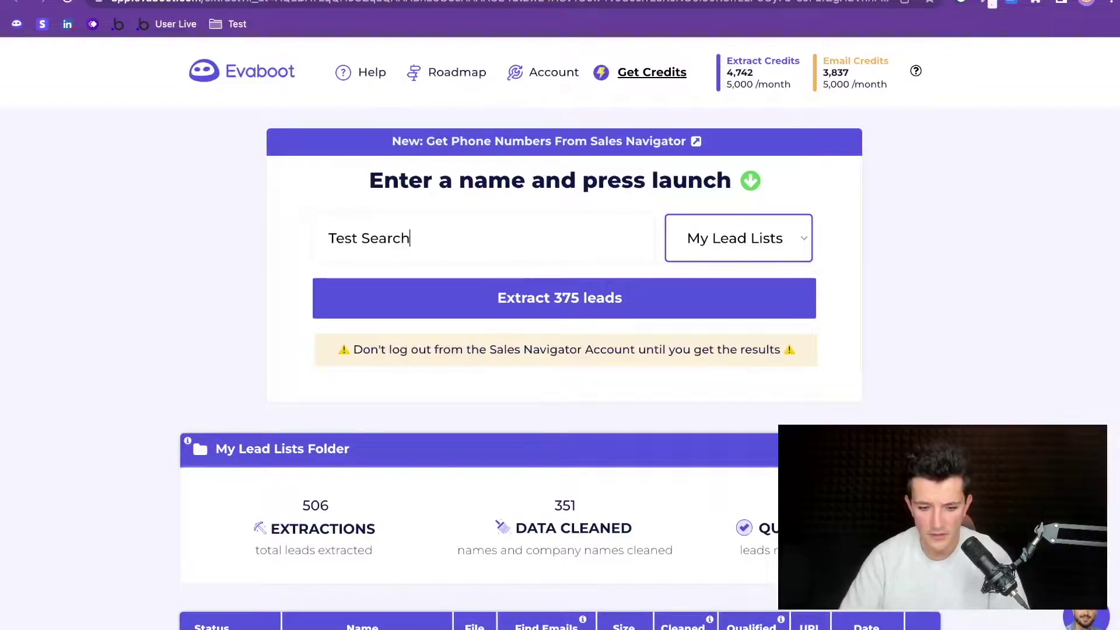
left_click(437, 280)
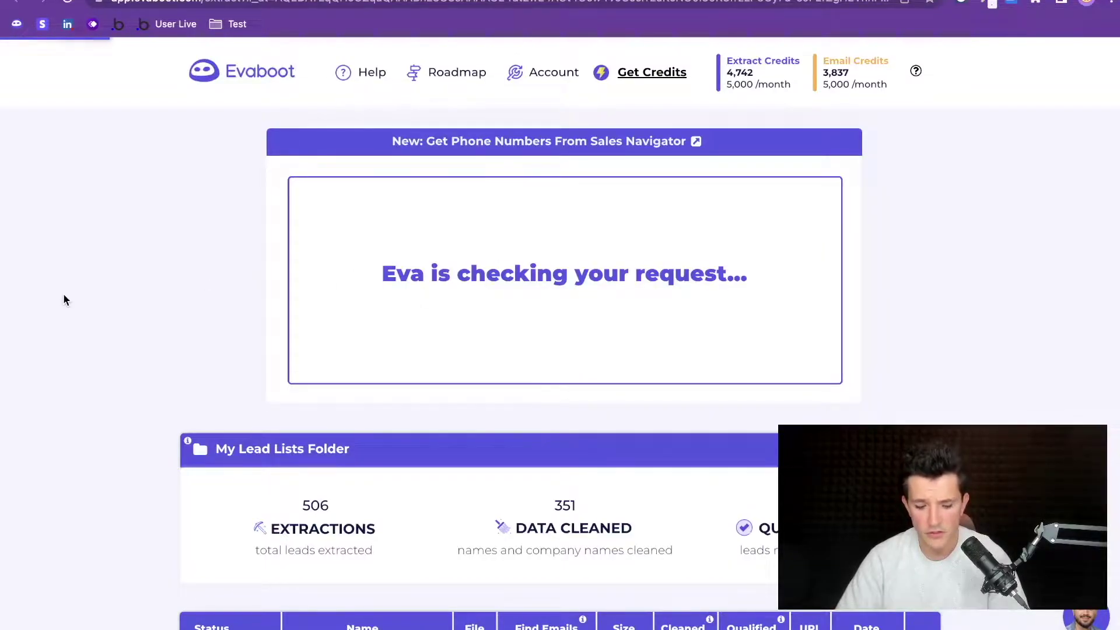
Download All Leads from the finished Head of Sales - NYC list.
scroll(624, 399, "down", 5)
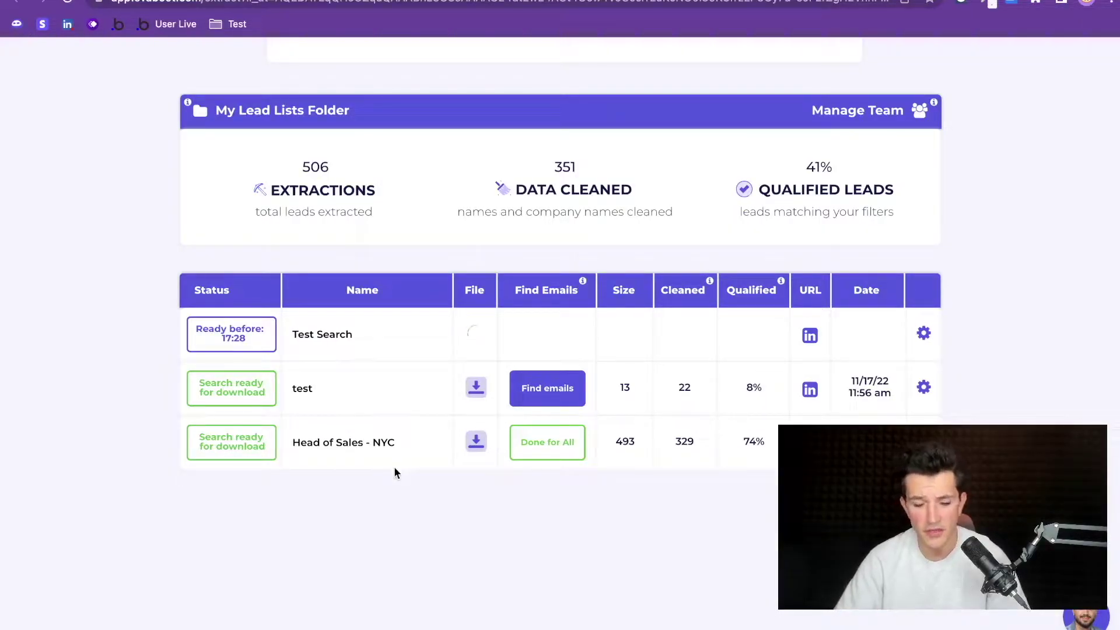
left_click(474, 447)
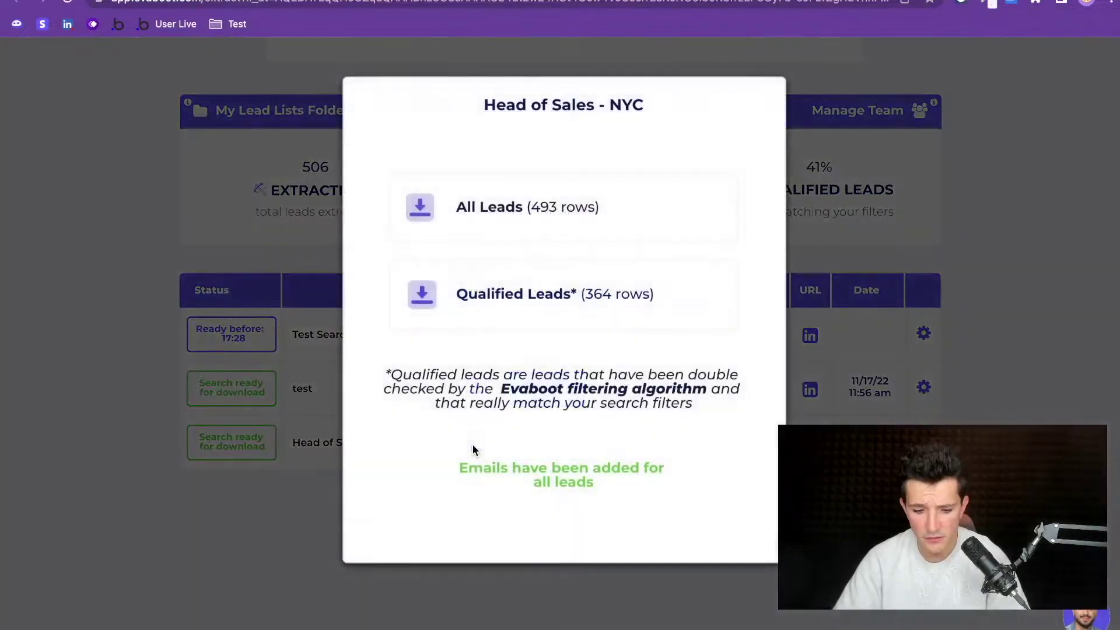
left_click(532, 210)
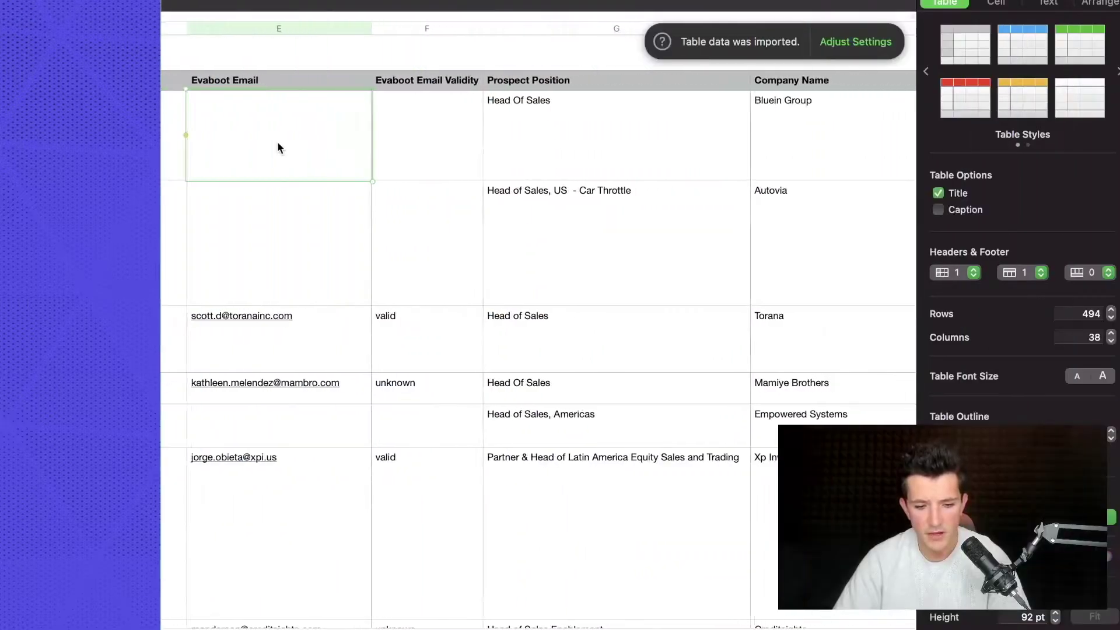
scroll(277, 141, "right", 10)
scroll(217, 143, "left", 1)
scroll(387, 195, "right", 5)
scroll(513, 194, "right", 20)
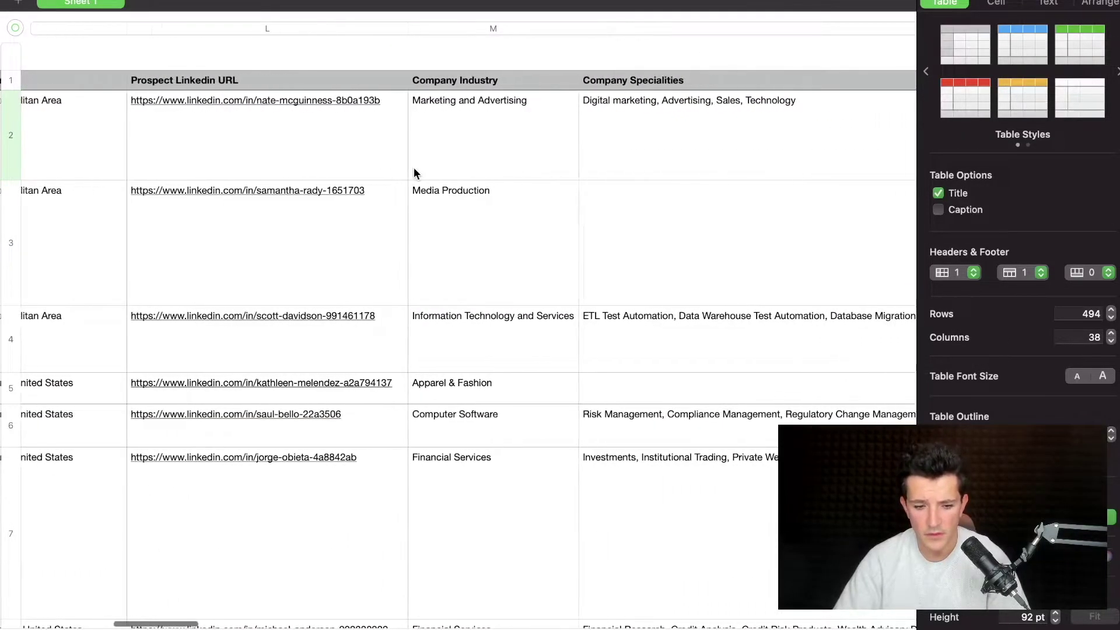
scroll(549, 303, "right", 7)
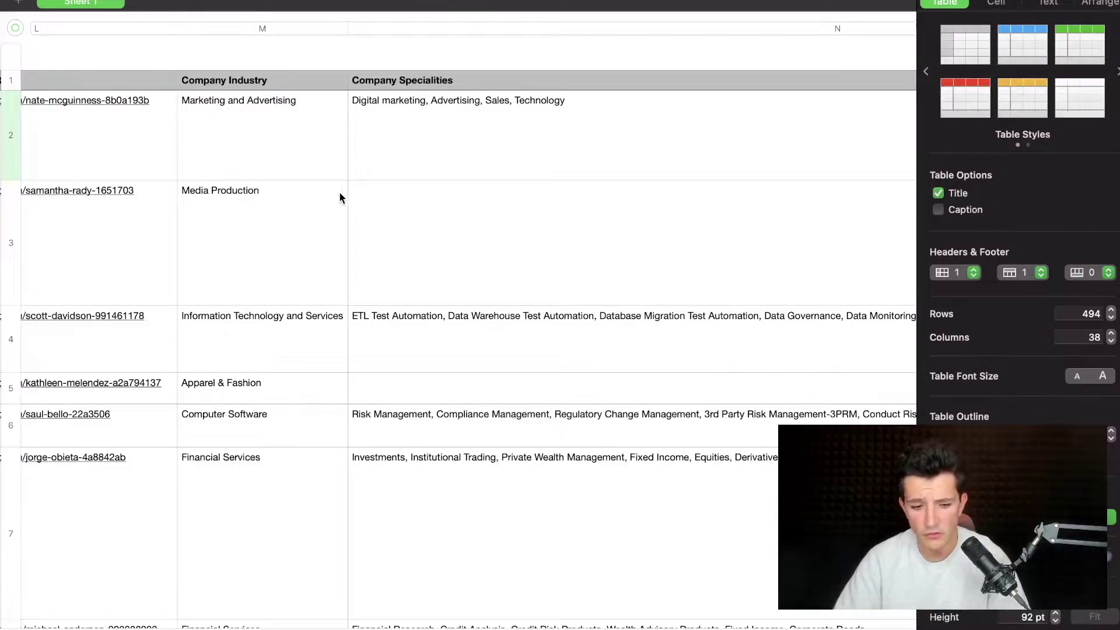
scroll(338, 191, "right", 15)
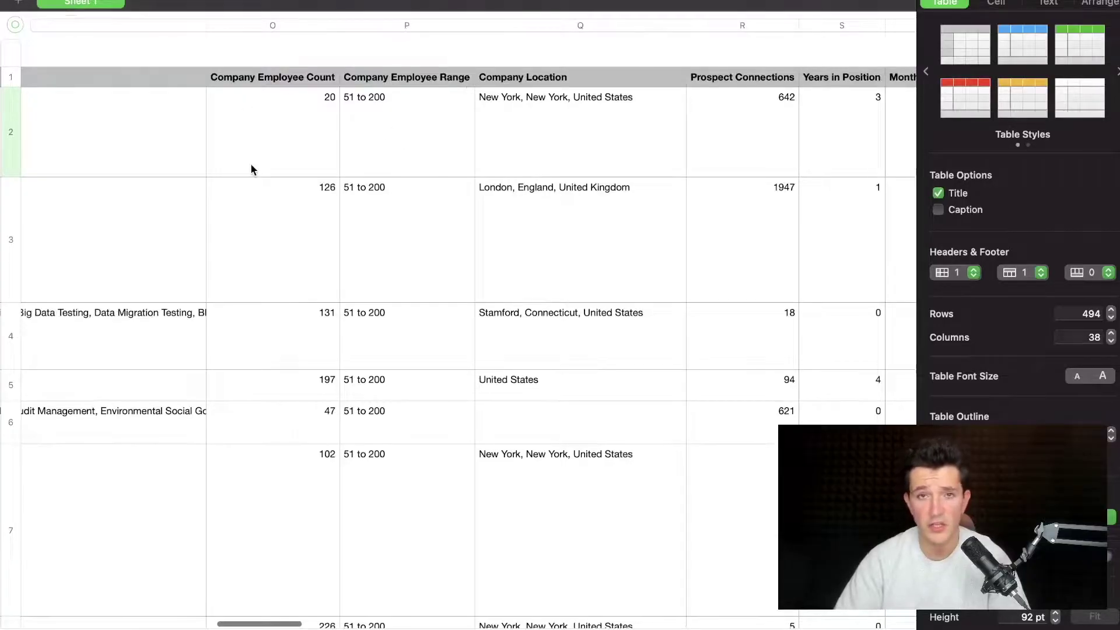
scroll(482, 185, "right", 5)
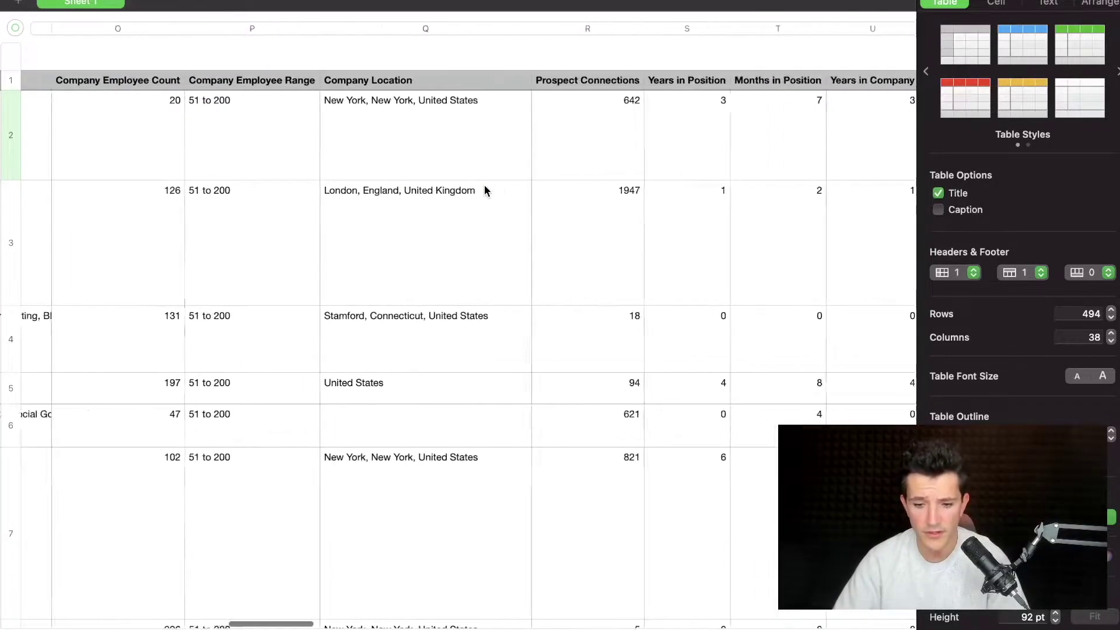
scroll(484, 190, "right", 4)
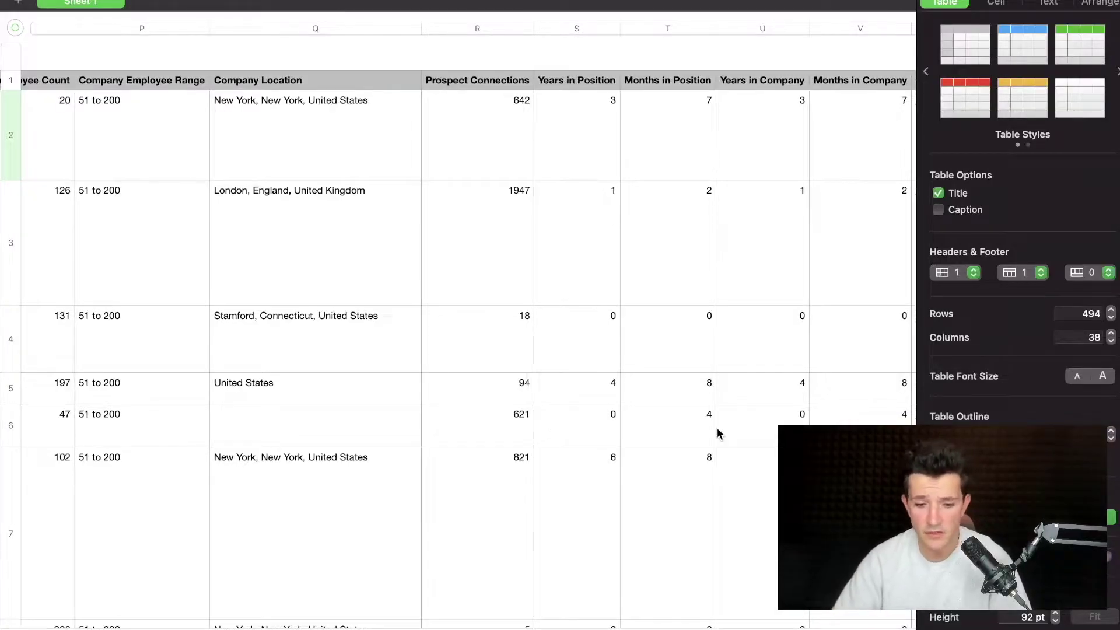
scroll(716, 428, "right", 15)
scroll(623, 396, "right", 7)
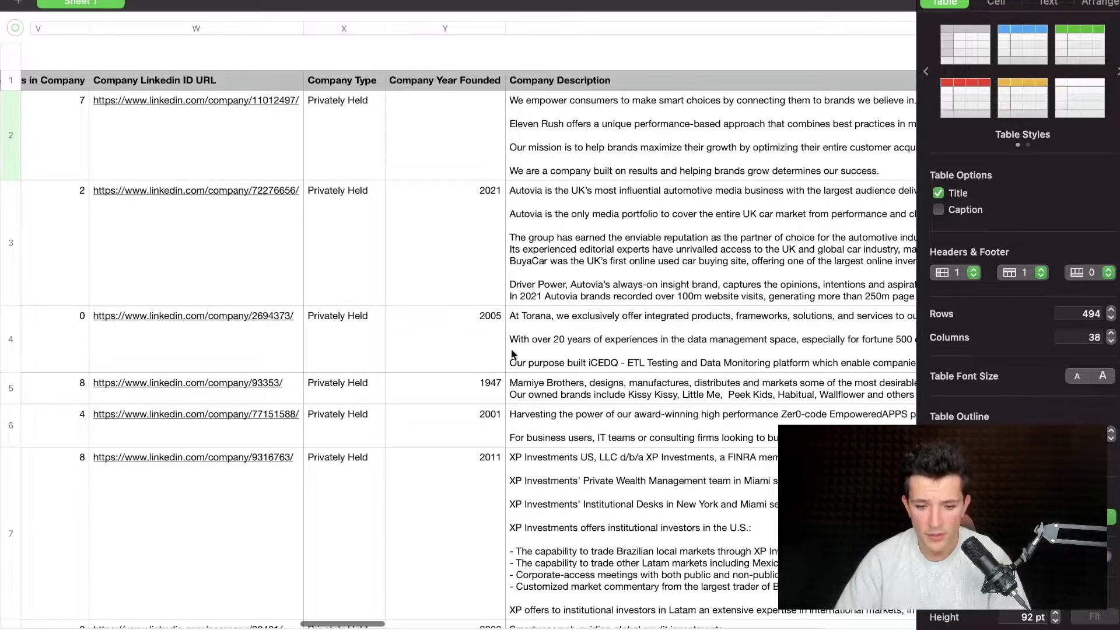
scroll(540, 322, "right", 15)
scroll(491, 166, "right", 15)
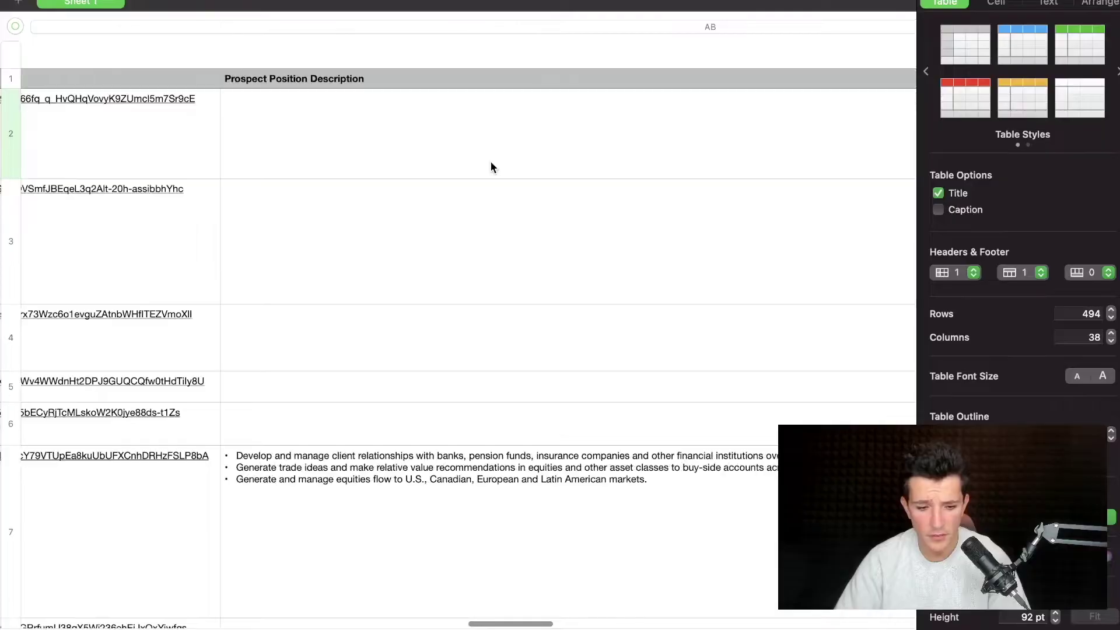
scroll(491, 165, "right", 15)
scroll(490, 166, "right", 15)
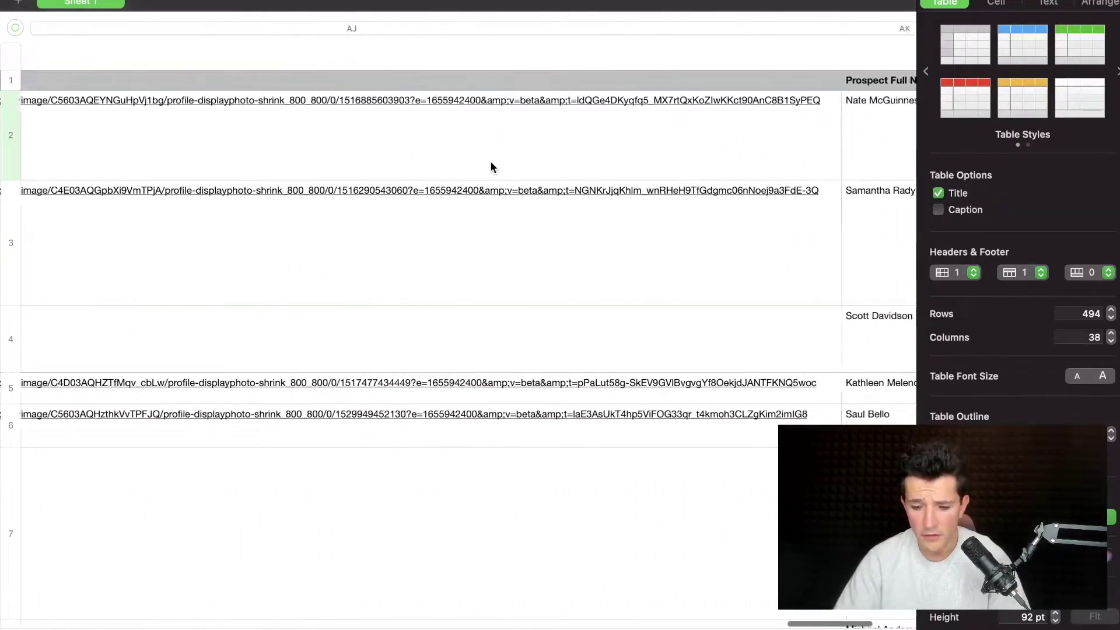
scroll(490, 166, "left", 10)
scroll(491, 164, "right", 8)
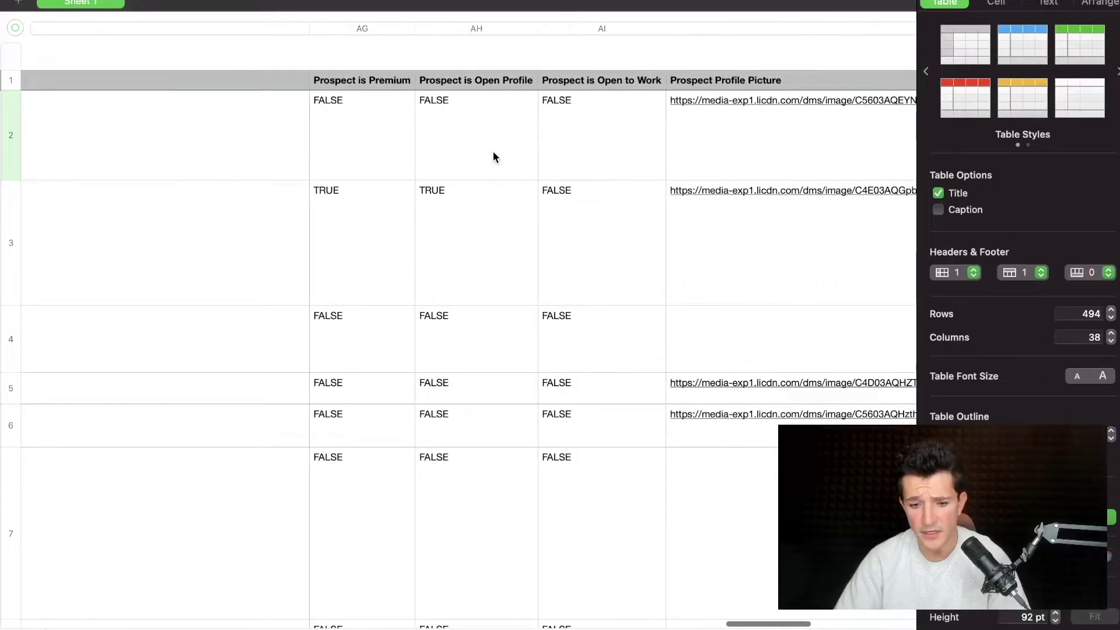
left_click_drag(495, 102, 492, 409)
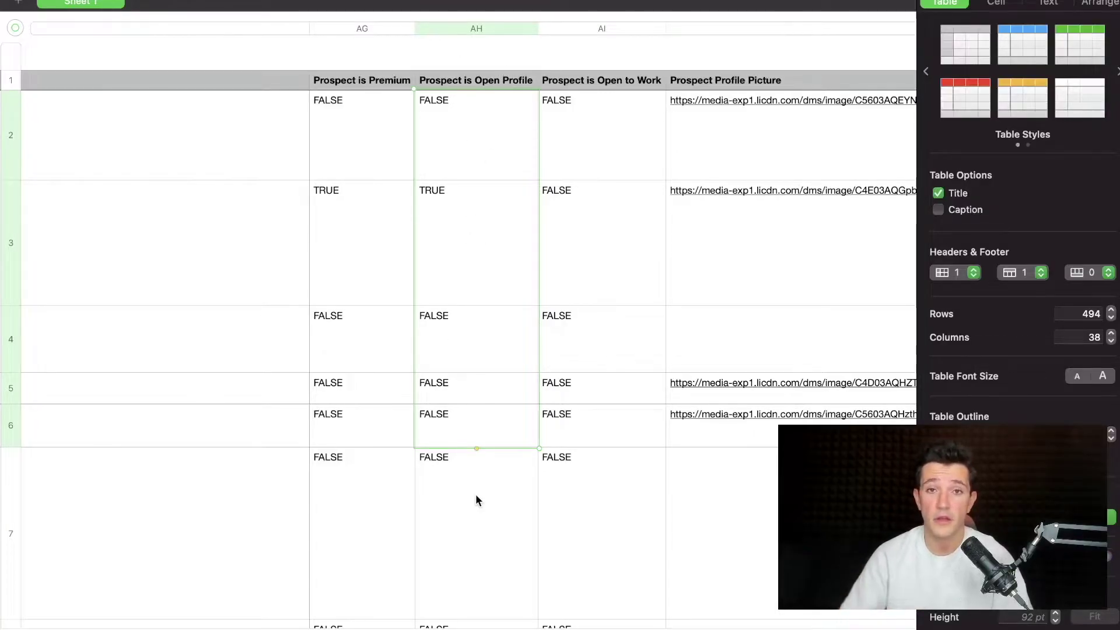
scroll(551, 436, "right", 10)
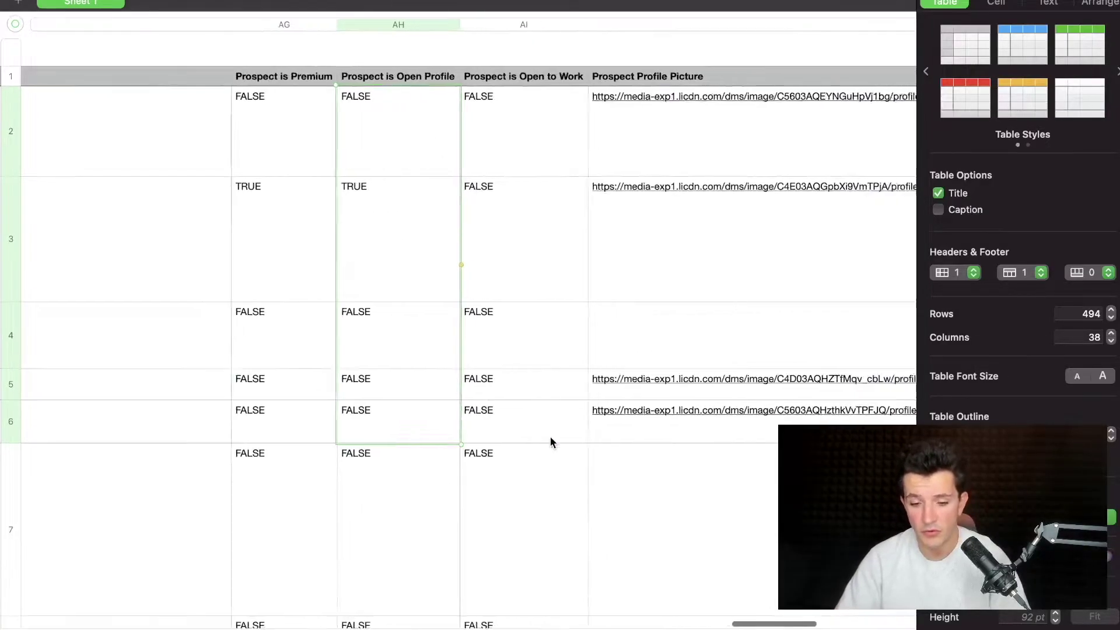
scroll(544, 436, "left", 10)
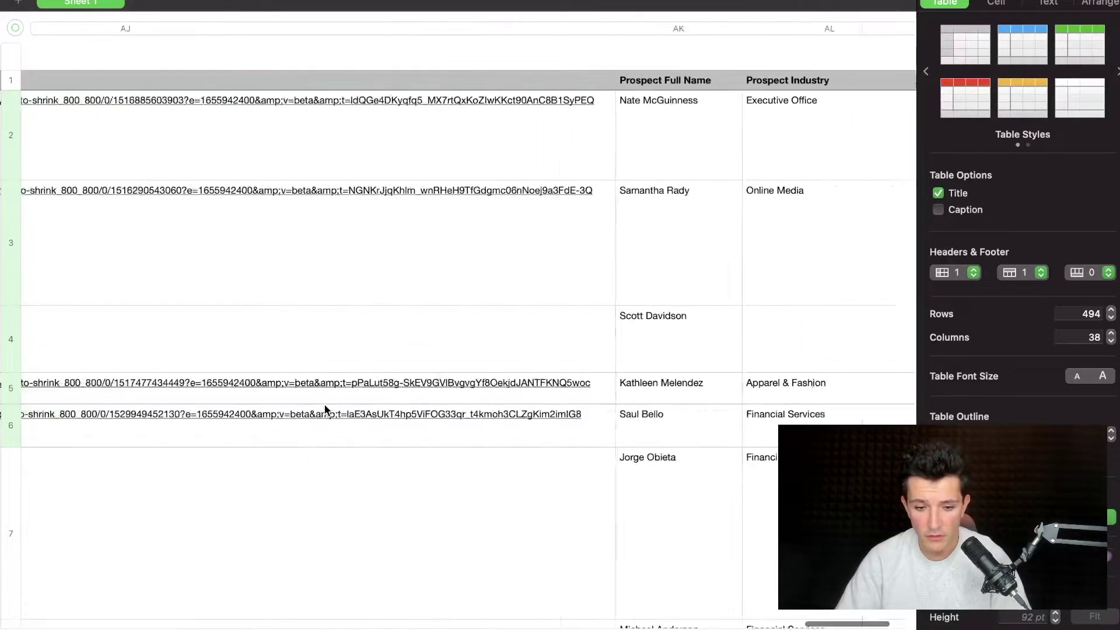
scroll(325, 406, "left", 8)
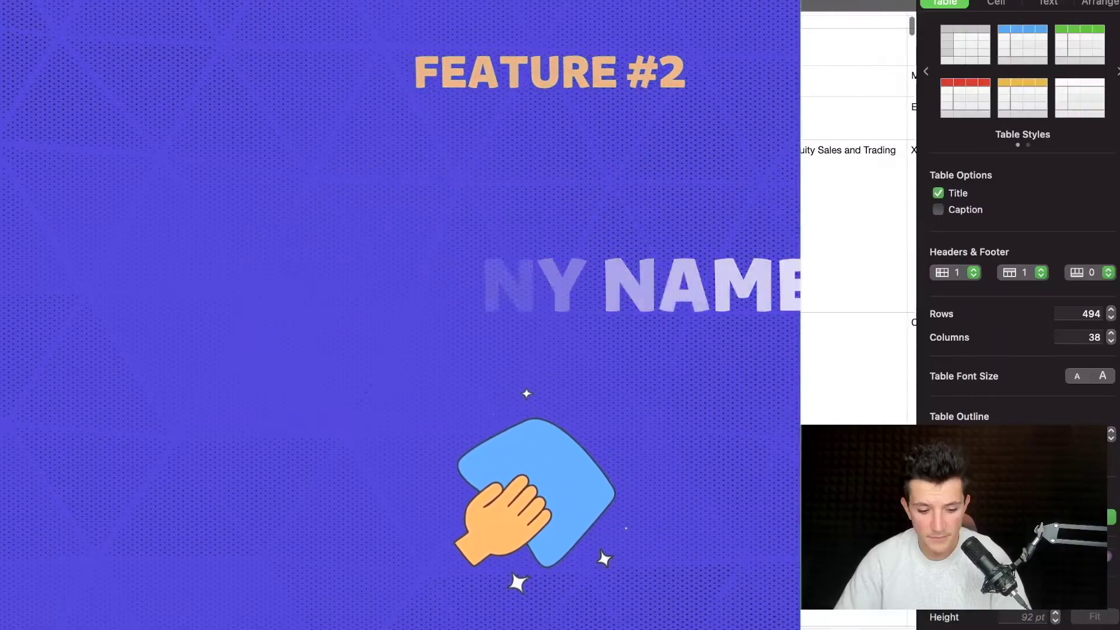
scroll(253, 367, "down", 8)
scroll(254, 374, "down", 15)
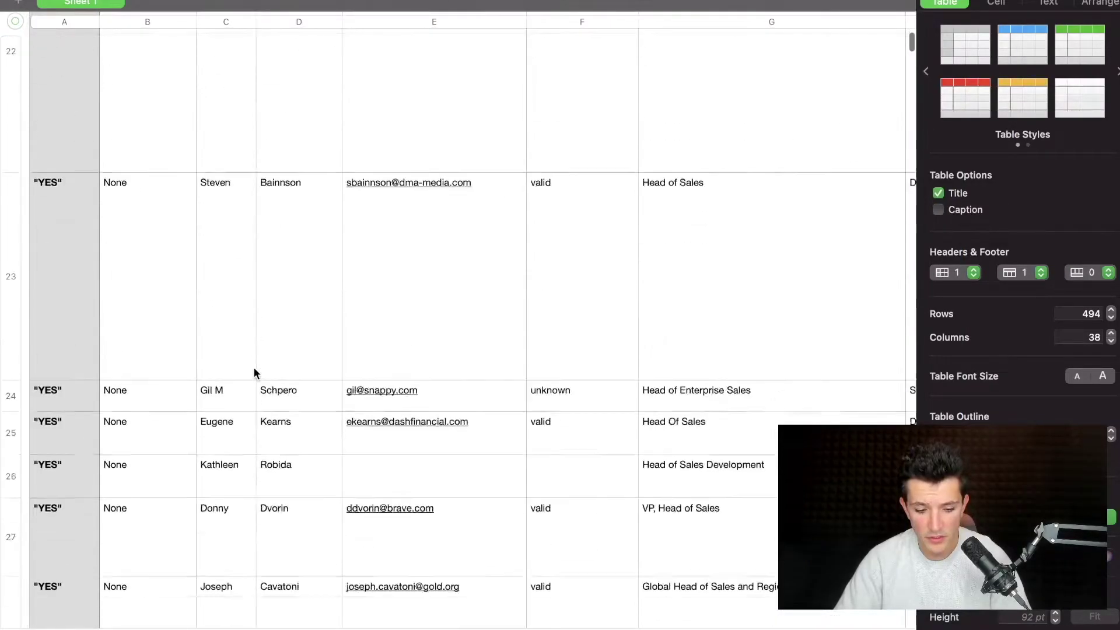
scroll(254, 367, "down", 15)
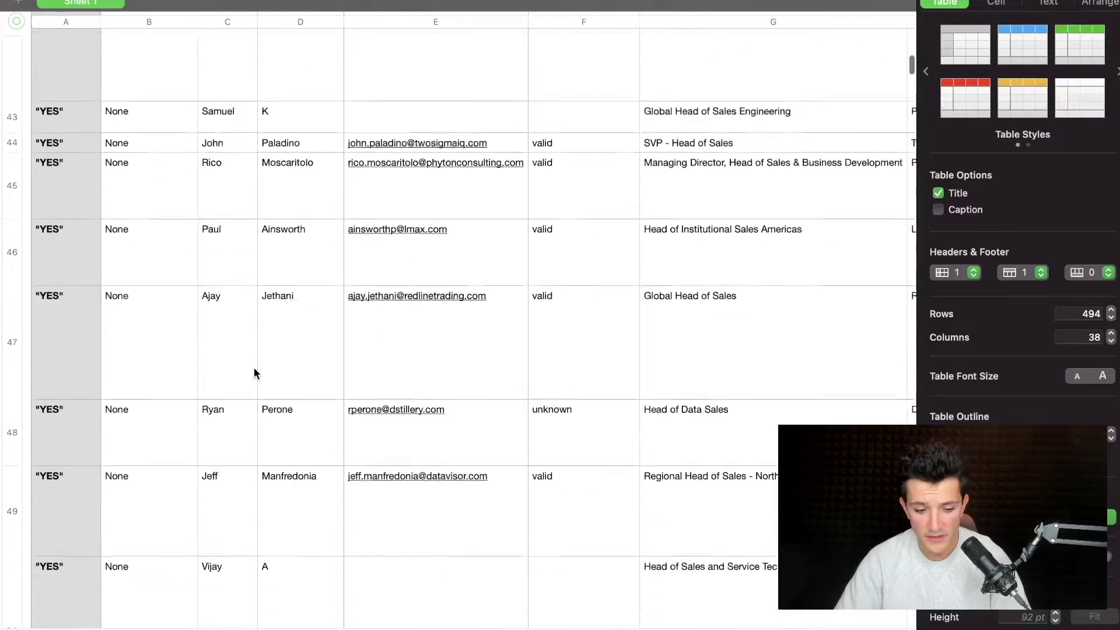
scroll(254, 367, "up", 20)
scroll(254, 368, "up", 20)
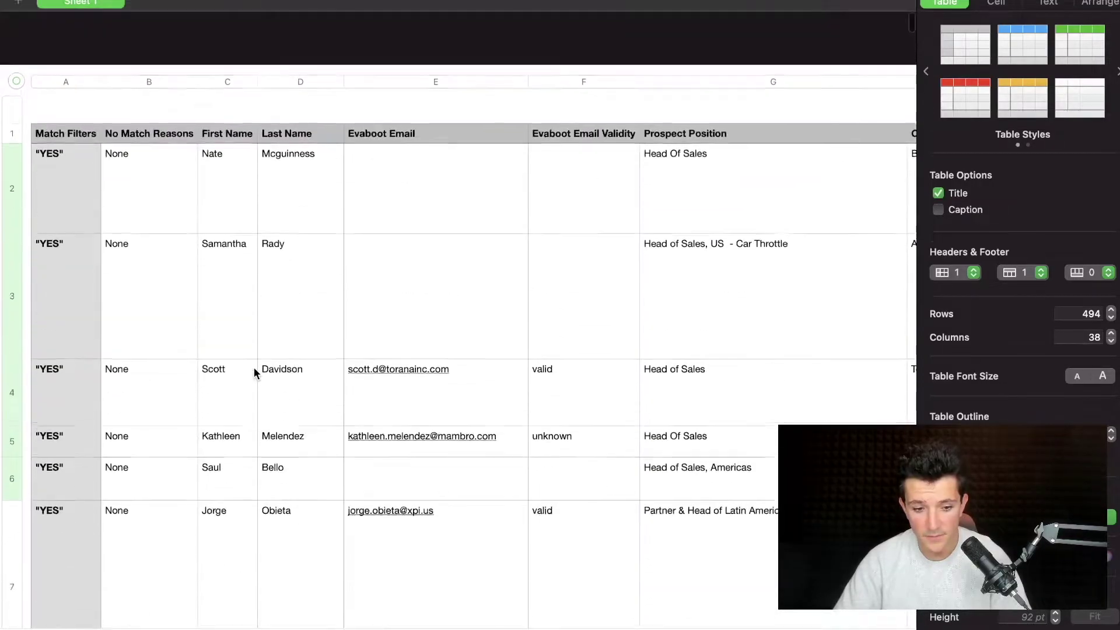
scroll(295, 240, "down", 20)
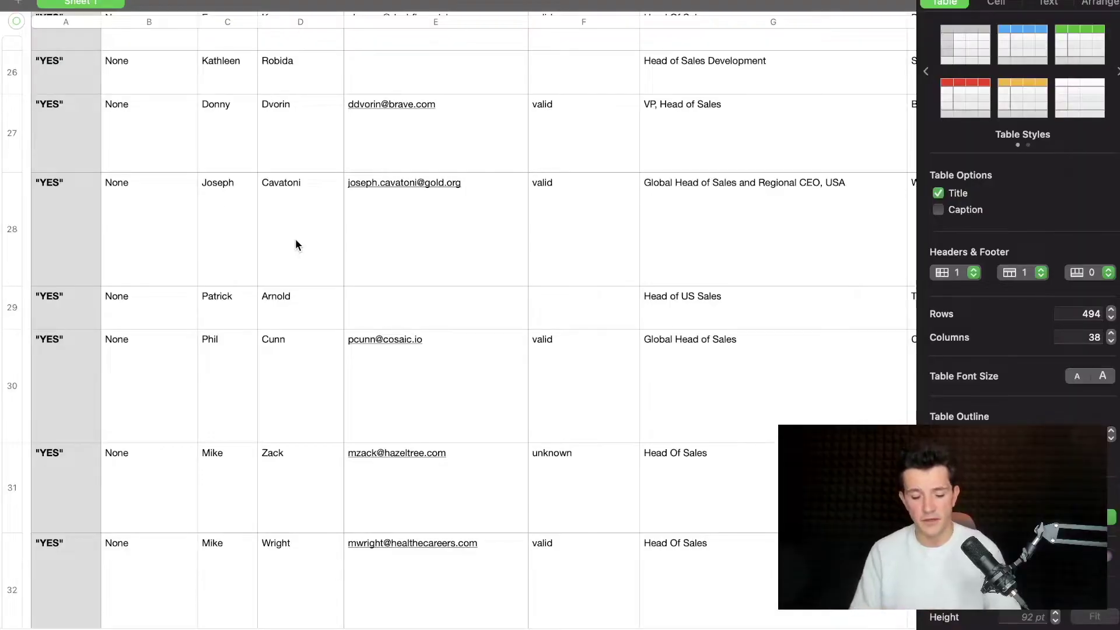
scroll(330, 250, "up", 10)
scroll(330, 249, "right", 6)
scroll(331, 251, "up", 10)
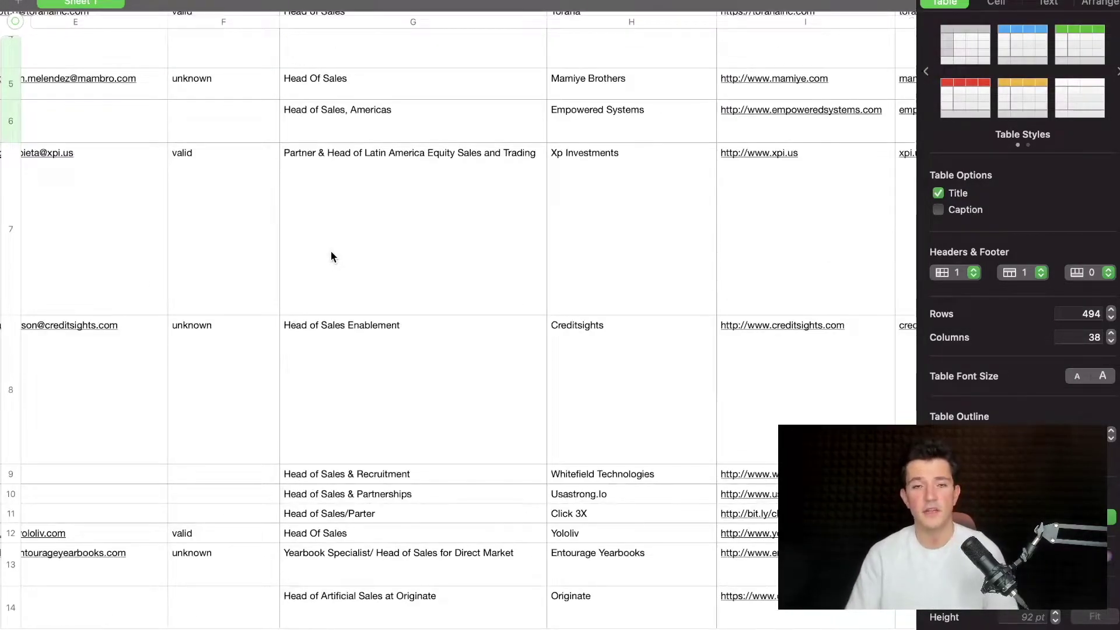
scroll(330, 250, "up", 5)
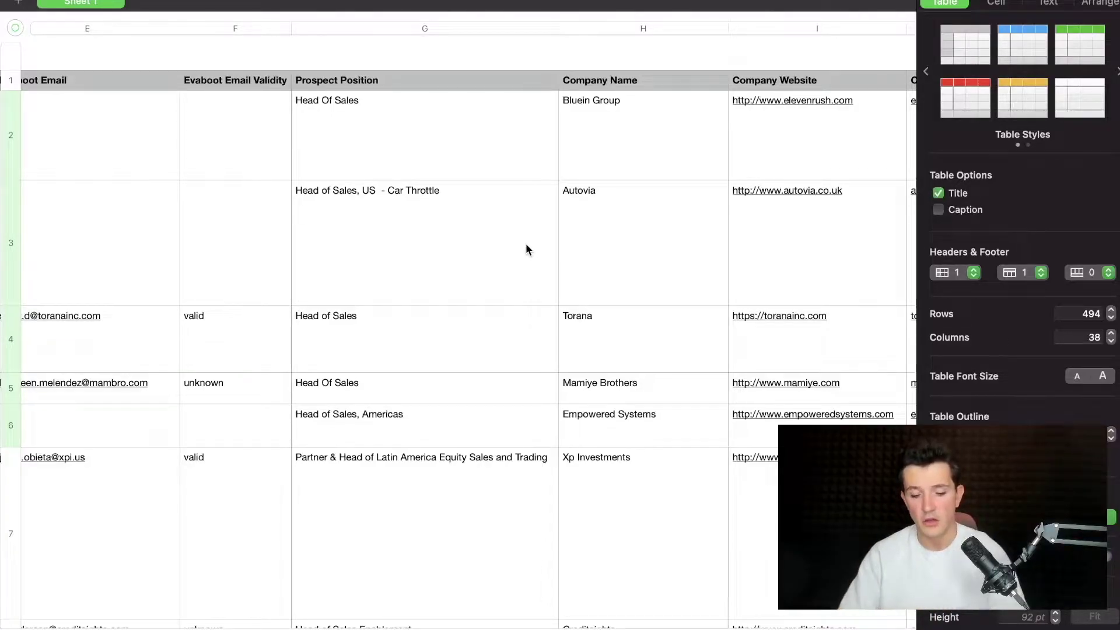
scroll(629, 315, "down", 3)
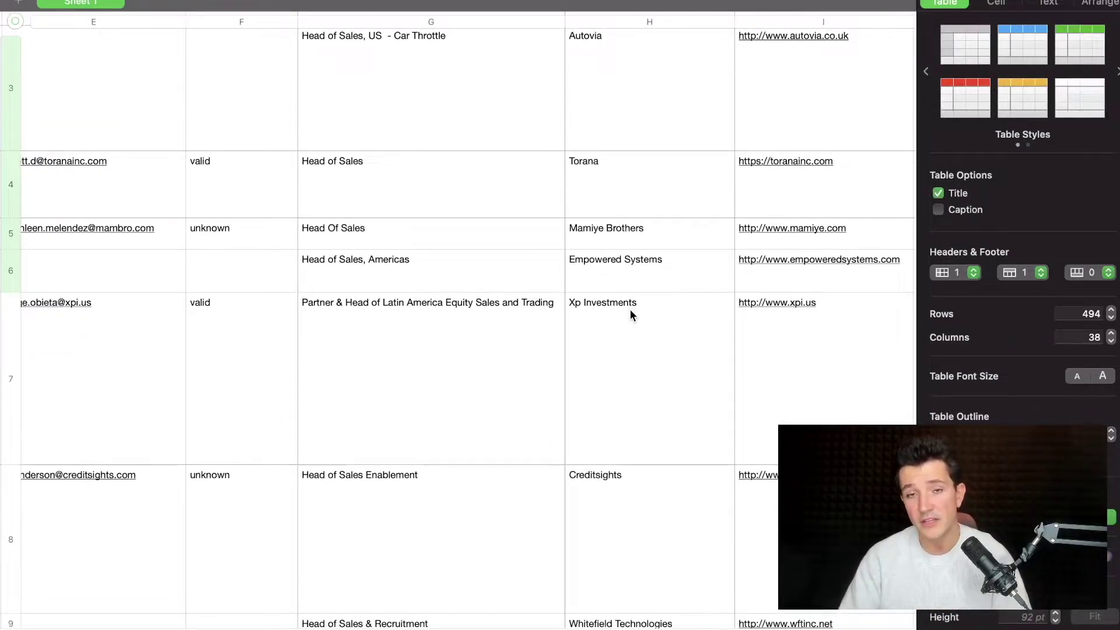
scroll(630, 315, "up", 3)
scroll(630, 315, "left", 5)
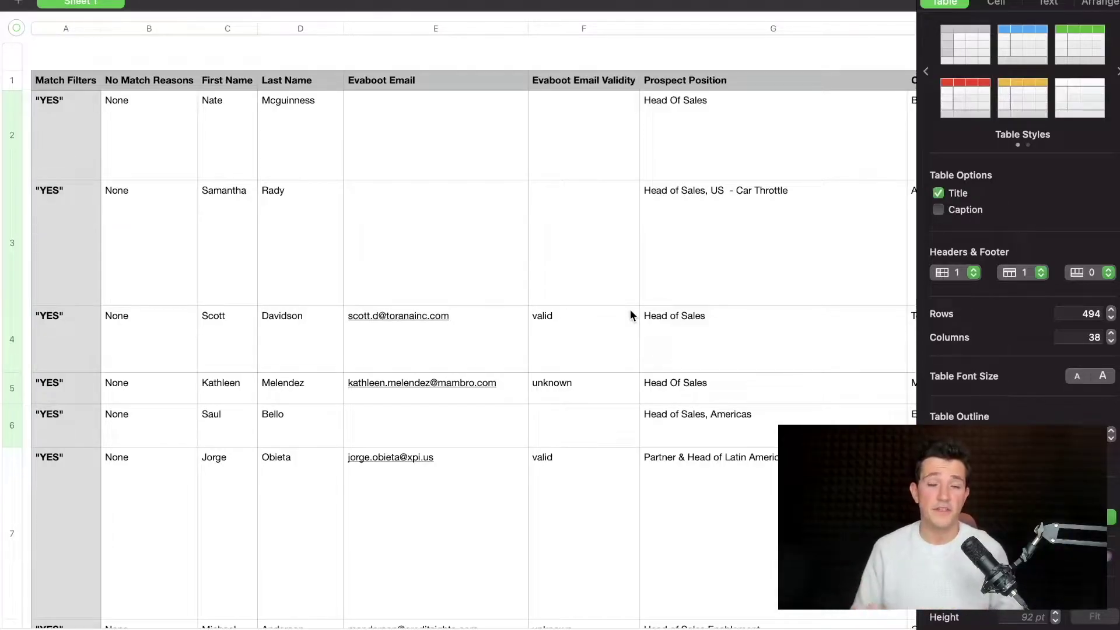
scroll(479, 391, "down", 10)
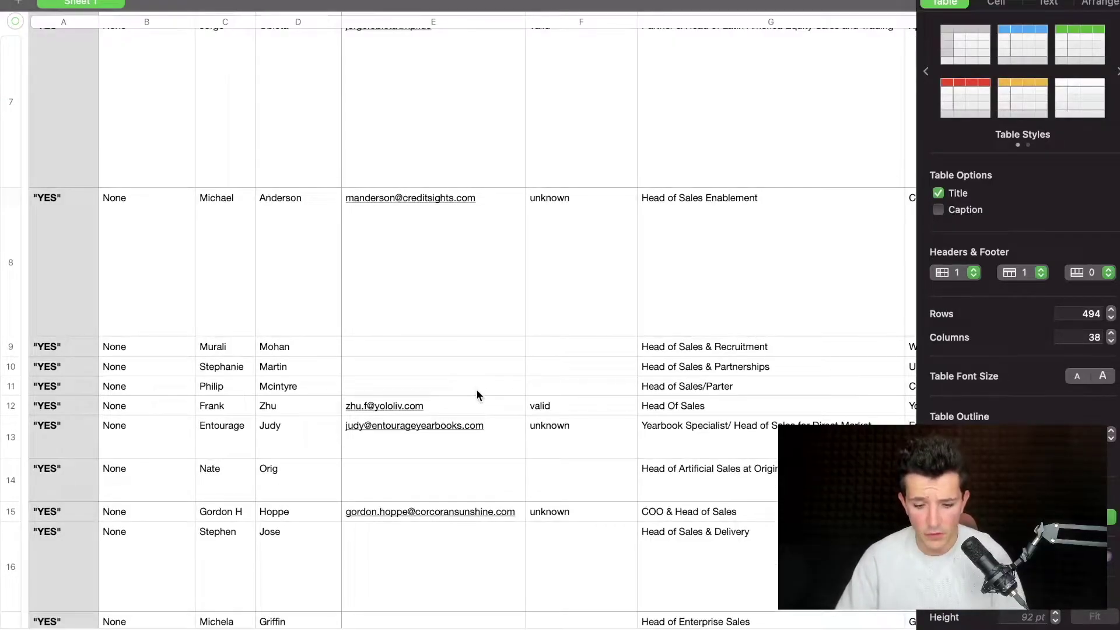
scroll(676, 319, "up", 10)
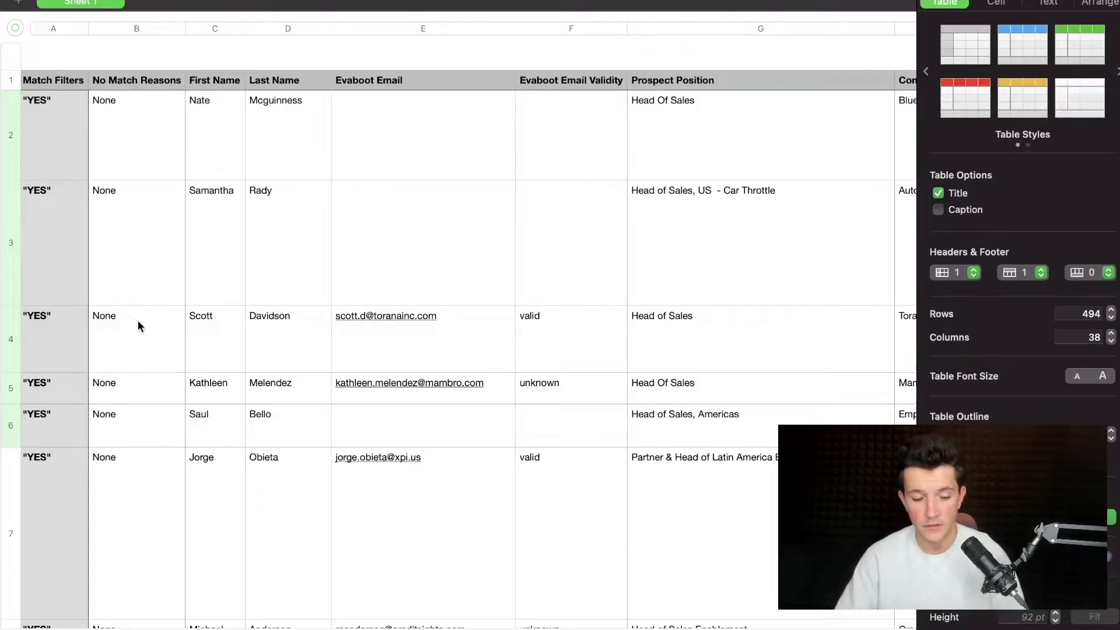
scroll(408, 347, "right", 3)
left_click(581, 171)
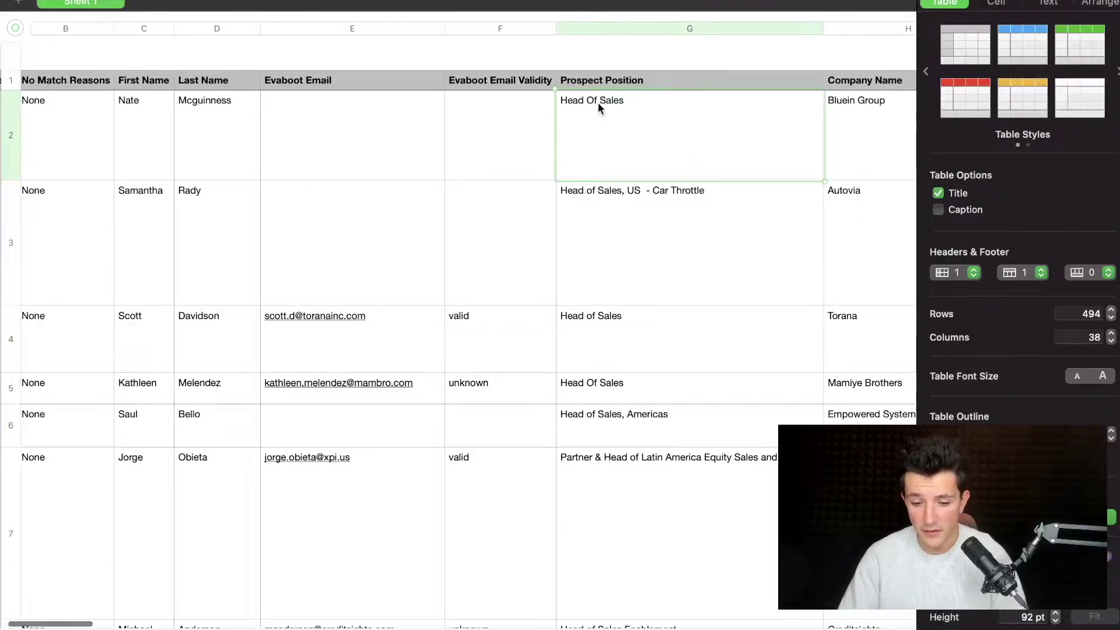
scroll(608, 318, "down", 10)
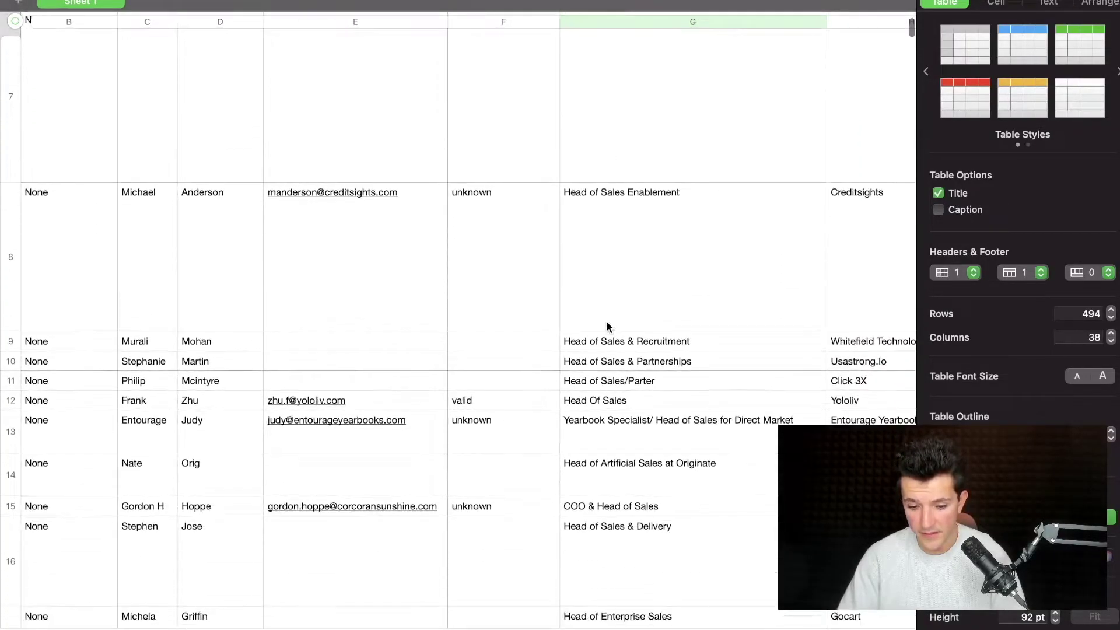
scroll(614, 382, "down", 3)
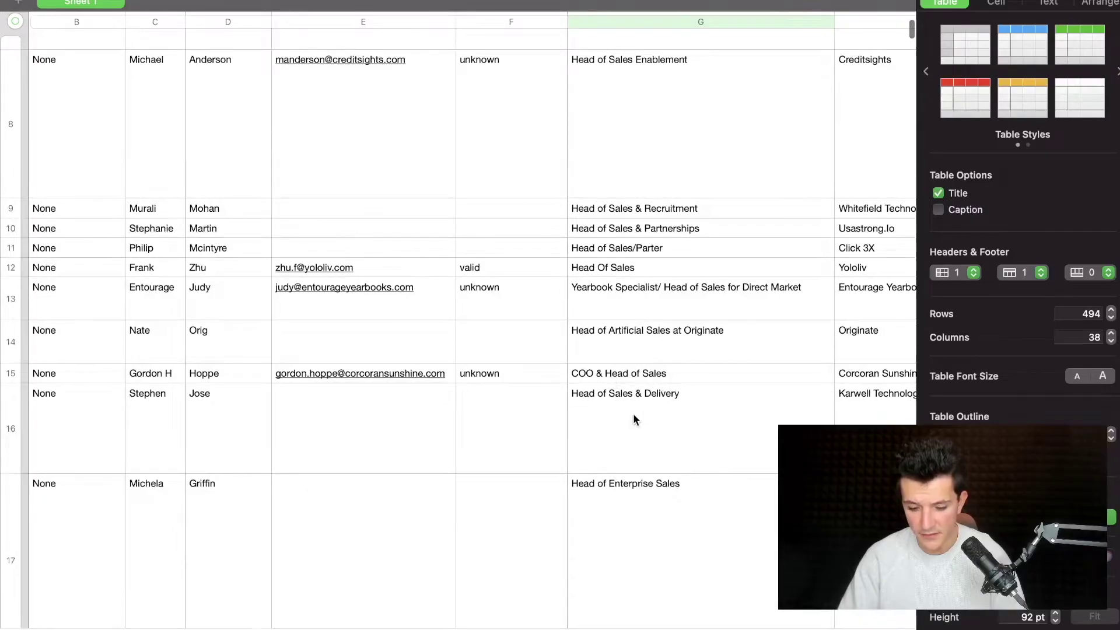
scroll(634, 419, "left", 3)
scroll(545, 423, "down", 20)
scroll(544, 410, "down", 20)
scroll(547, 368, "down", 20)
scroll(552, 336, "down", 20)
scroll(551, 336, "down", 20)
scroll(550, 335, "down", 20)
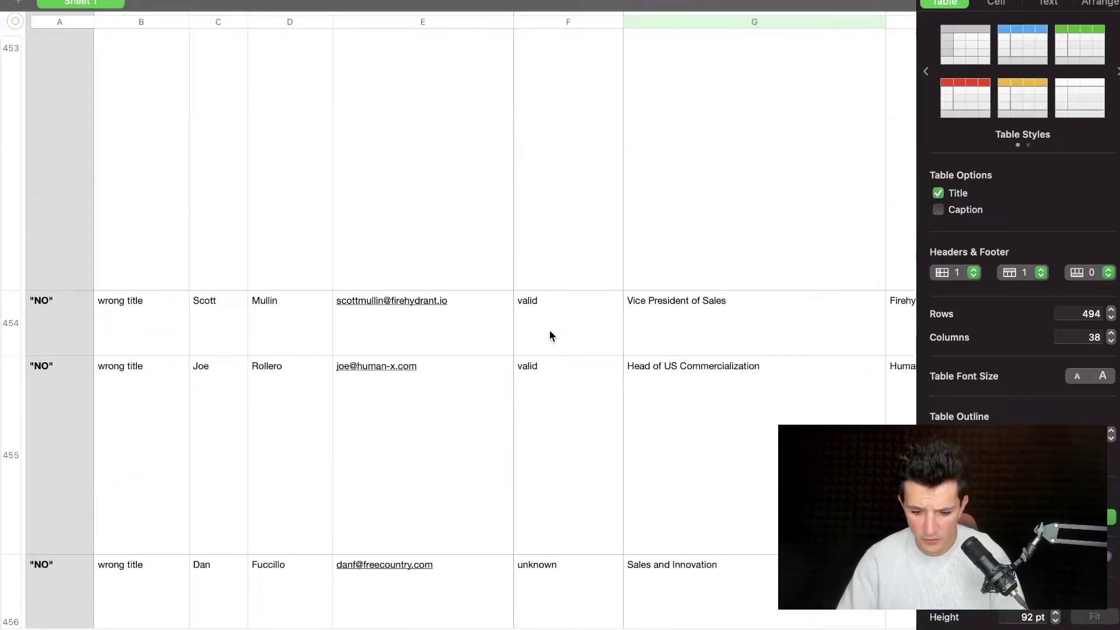
scroll(550, 335, "up", 5)
scroll(550, 334, "right", 1)
scroll(550, 335, "right", 1)
scroll(550, 335, "up", 2)
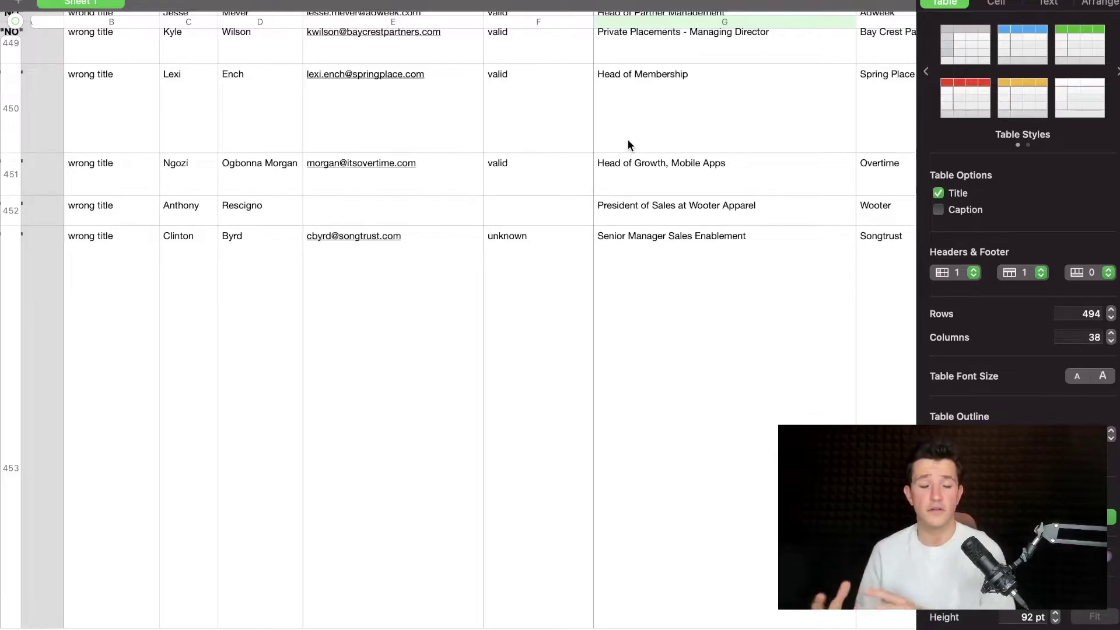
scroll(628, 143, "up", 5)
scroll(628, 143, "right", 1)
scroll(620, 253, "up", 2)
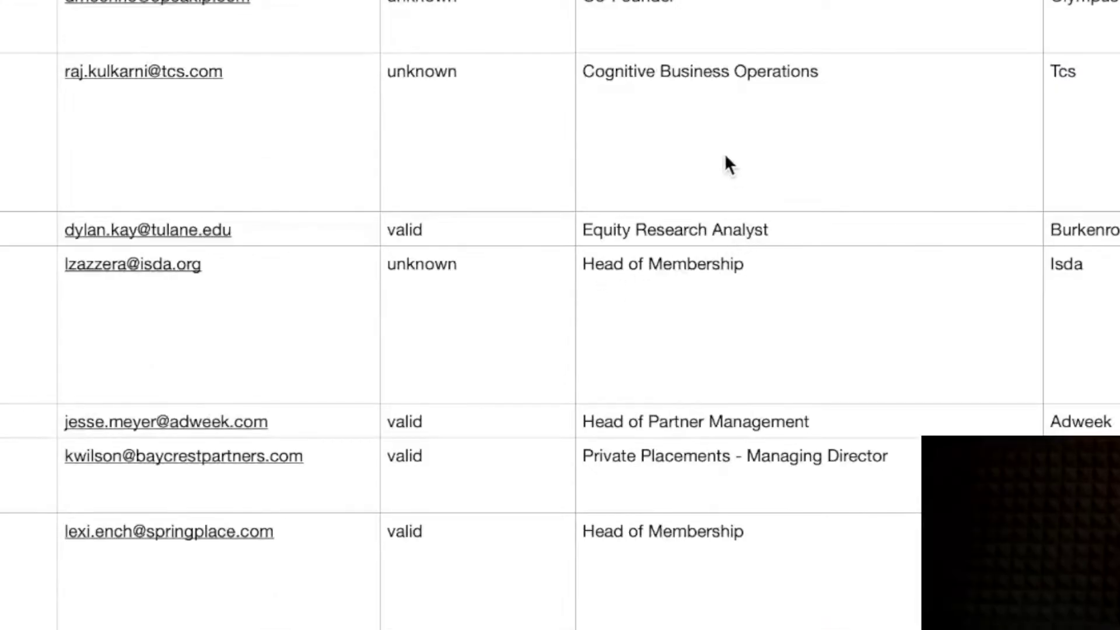
scroll(724, 156, "up", 2)
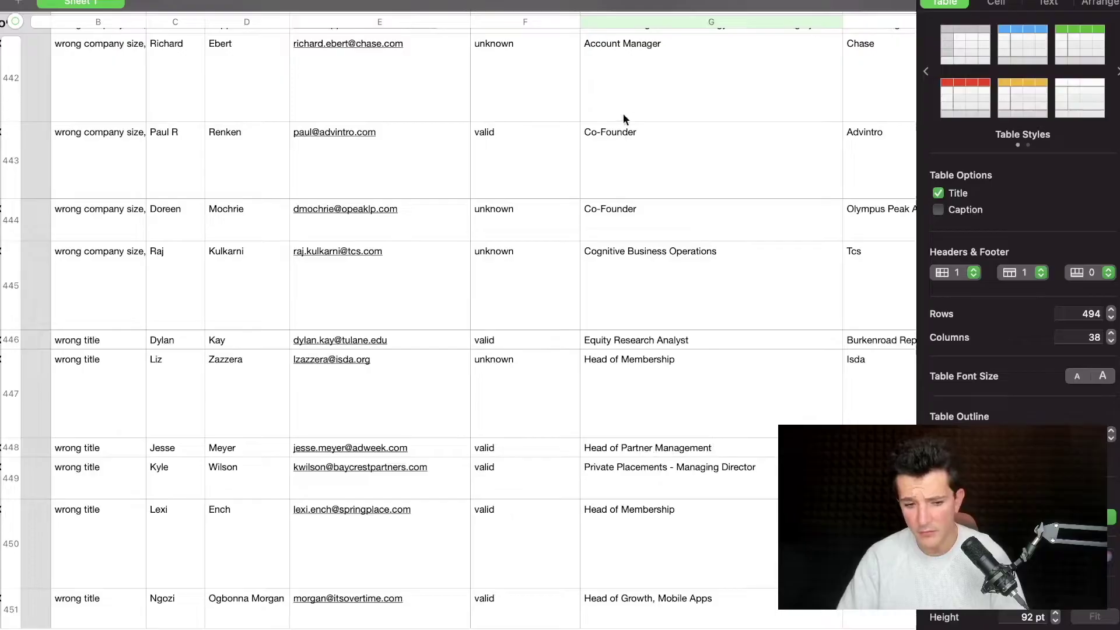
scroll(645, 112, "left", 1)
scroll(648, 128, "up", 1)
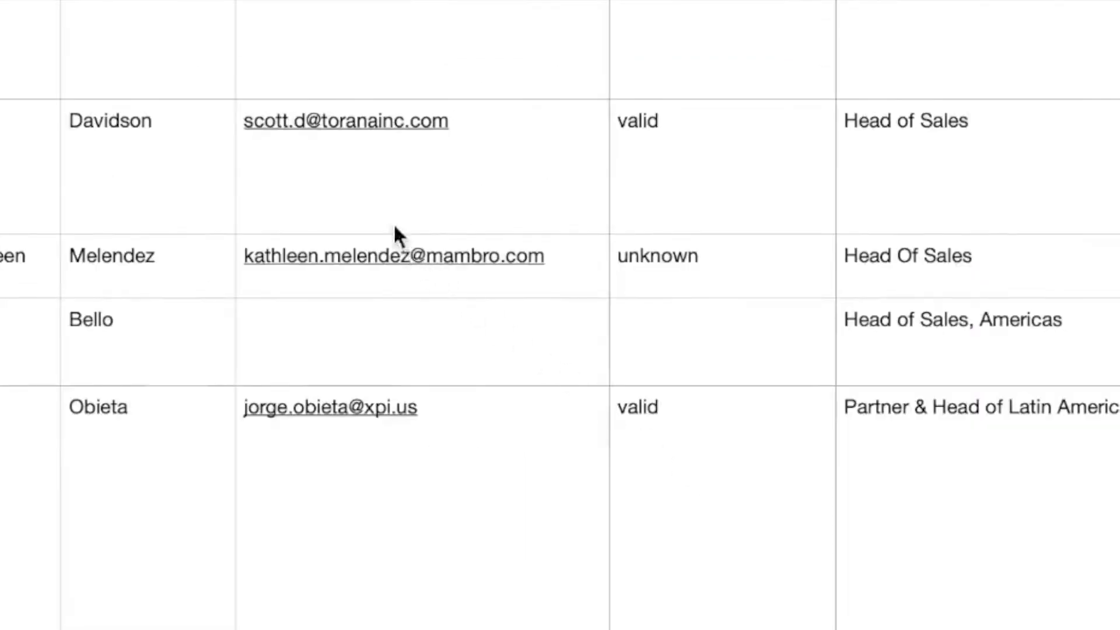
Highlight the found email and validity cells for leads in rows 4 and 5.
left_click_drag(316, 357, 454, 349)
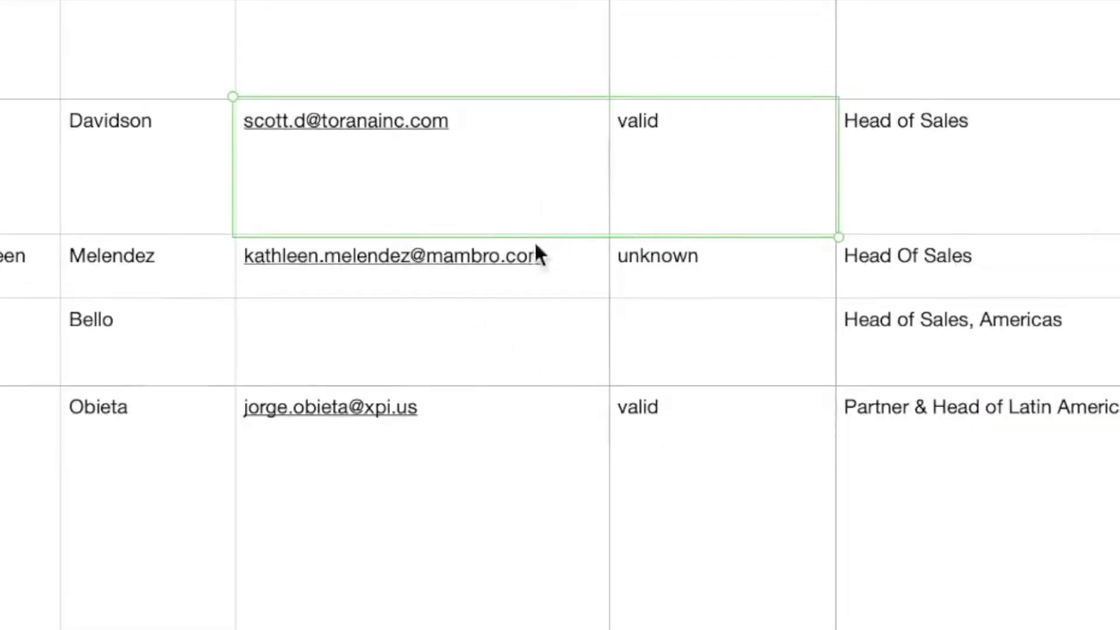
left_click_drag(509, 277, 689, 291)
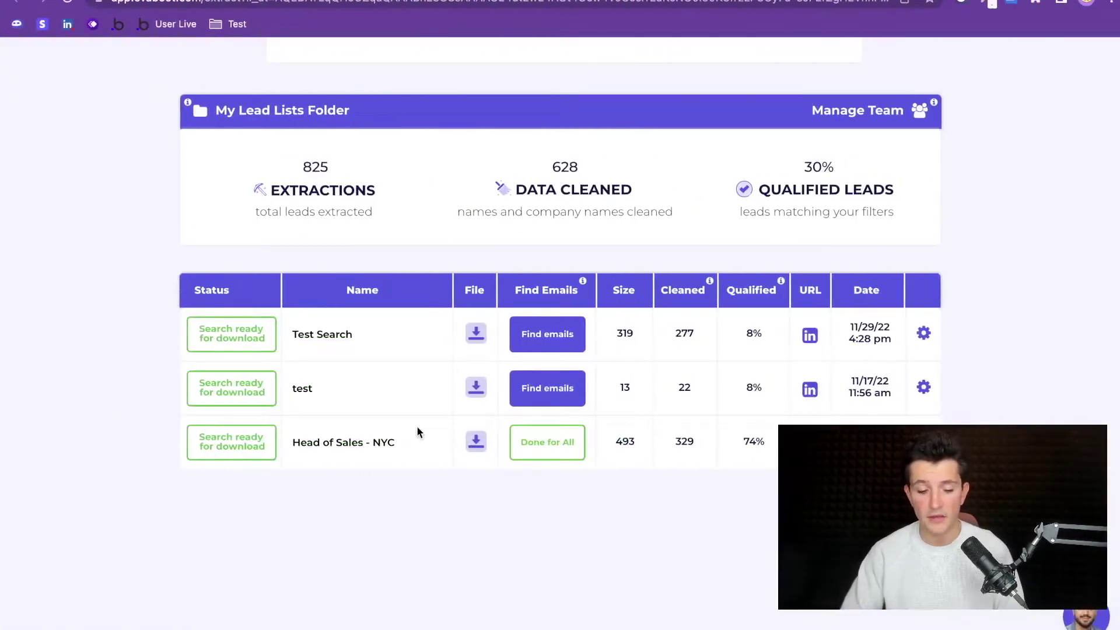
Enrich all 319 Test Search leads with emails using Enrich All Leads.
left_click(544, 340)
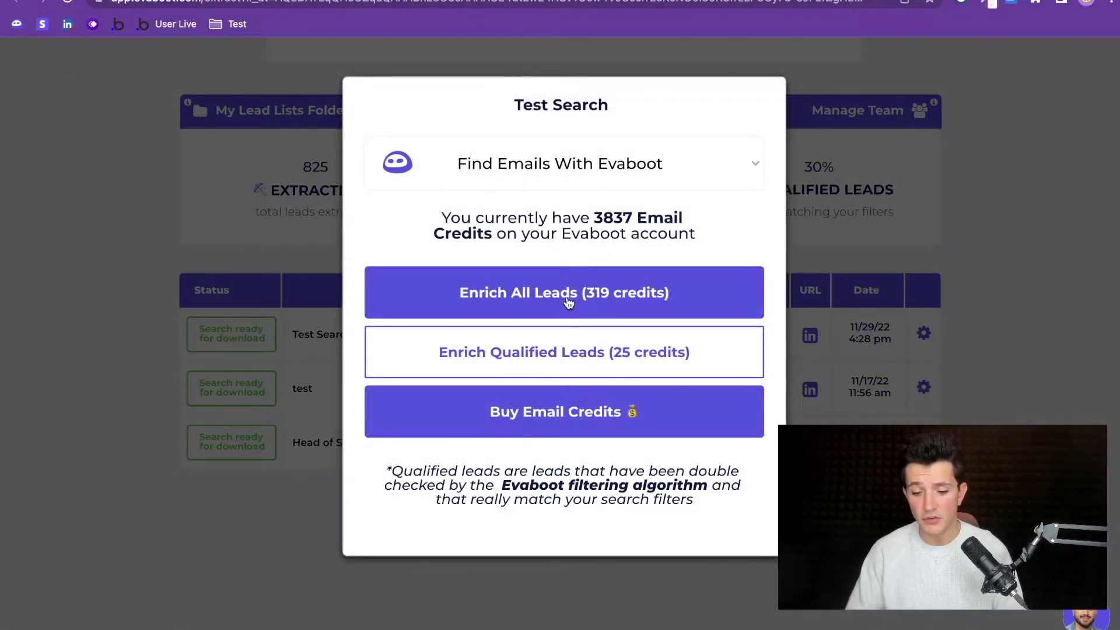
left_click(568, 301)
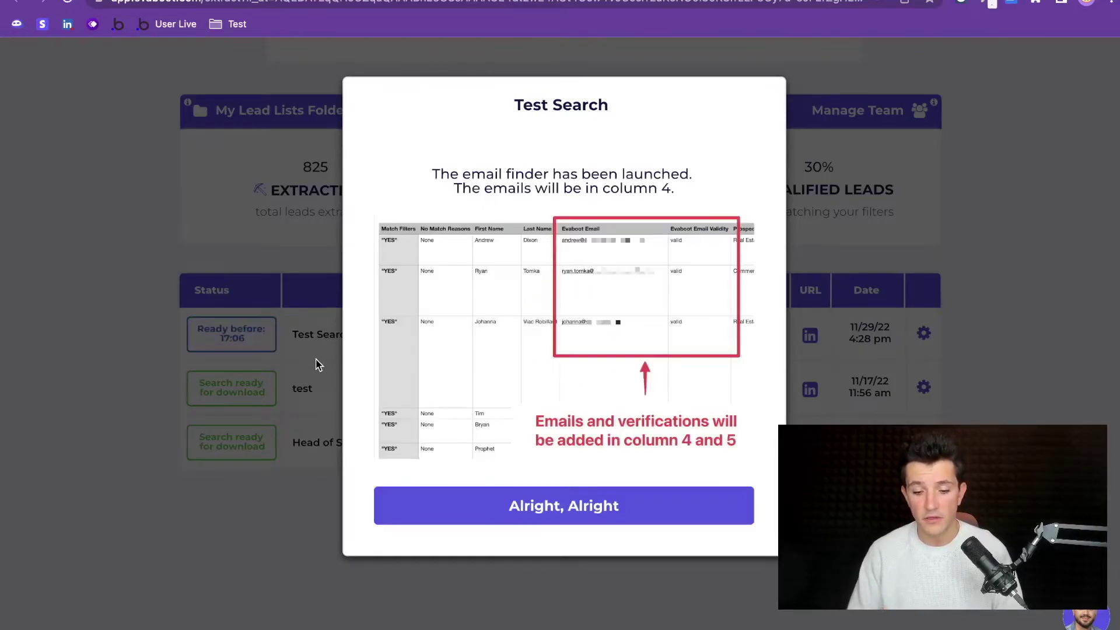
left_click(299, 377)
scroll(461, 422, "down", 1)
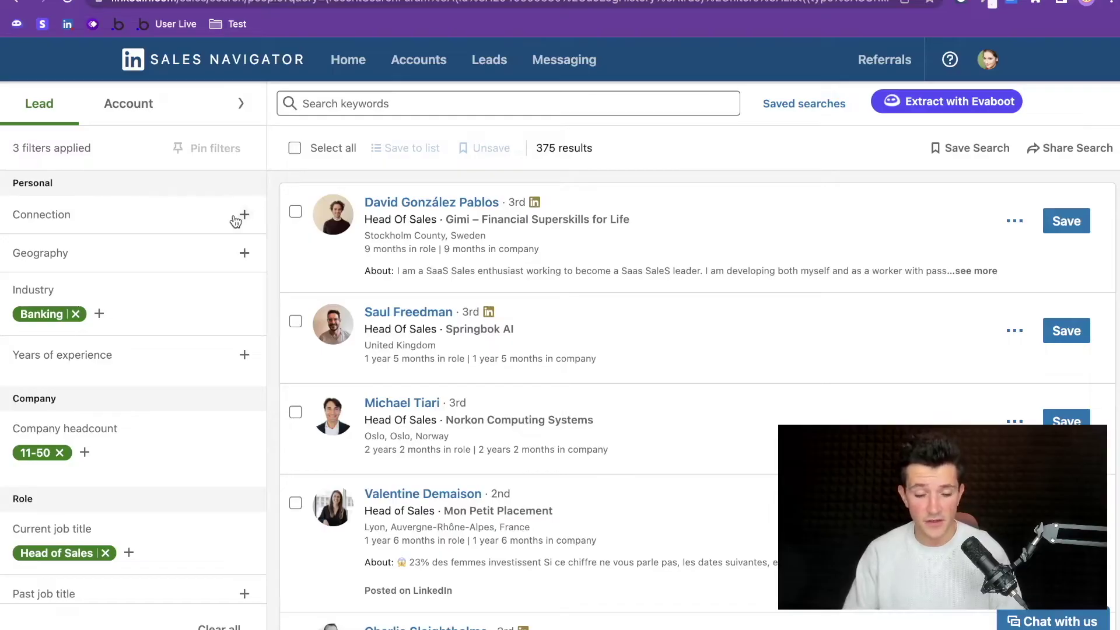
Switch to account search and view the Backlist Leads and Targeted Accounts lists.
left_click(130, 111)
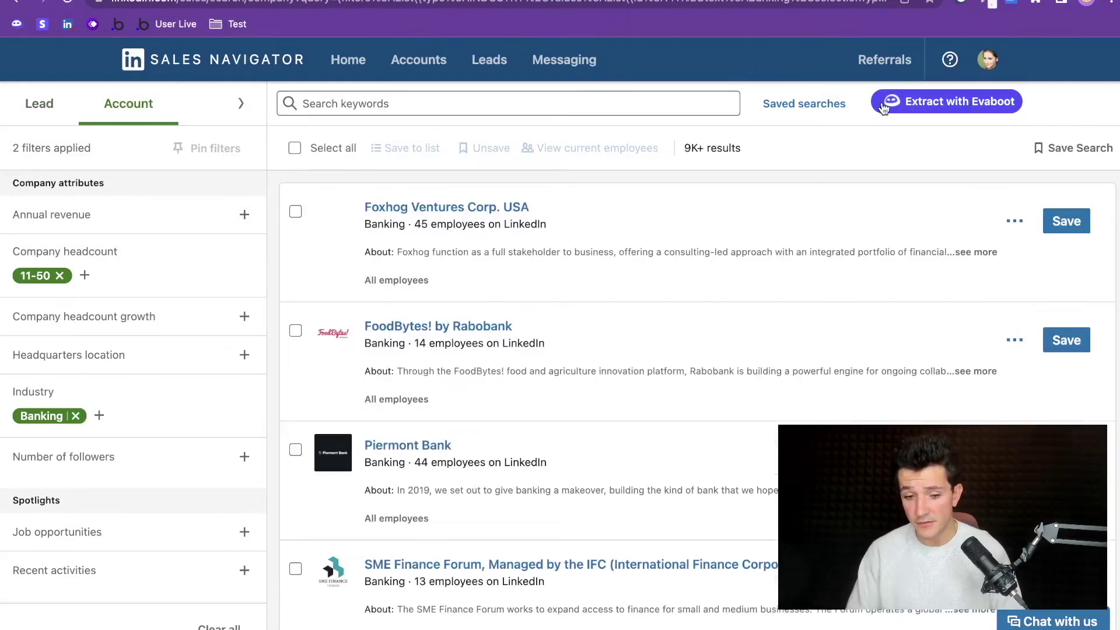
left_click(481, 76)
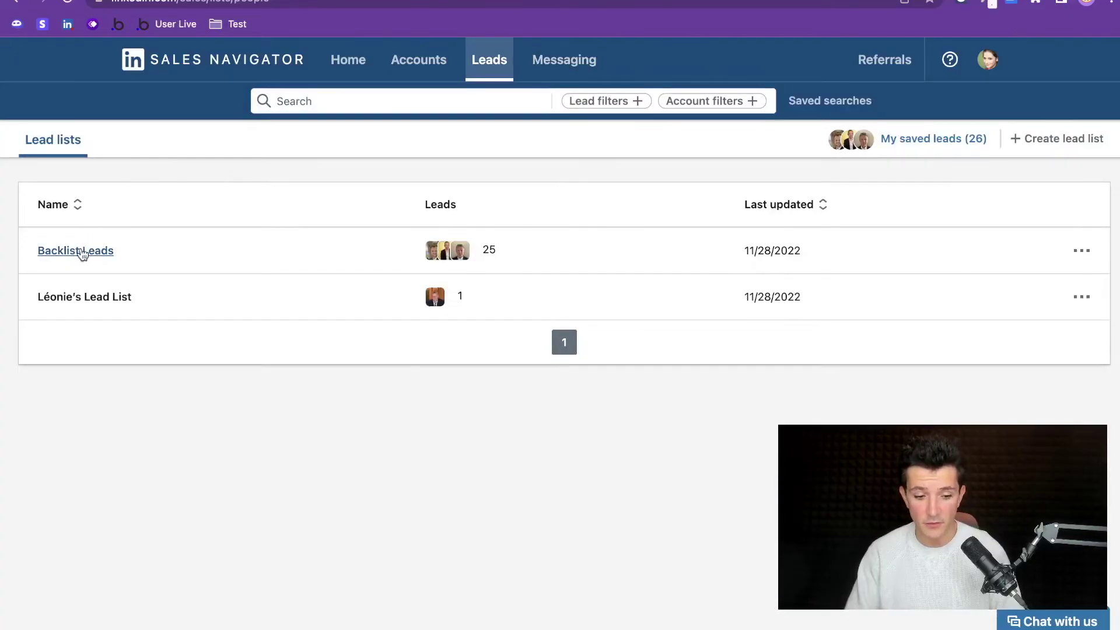
left_click(82, 252)
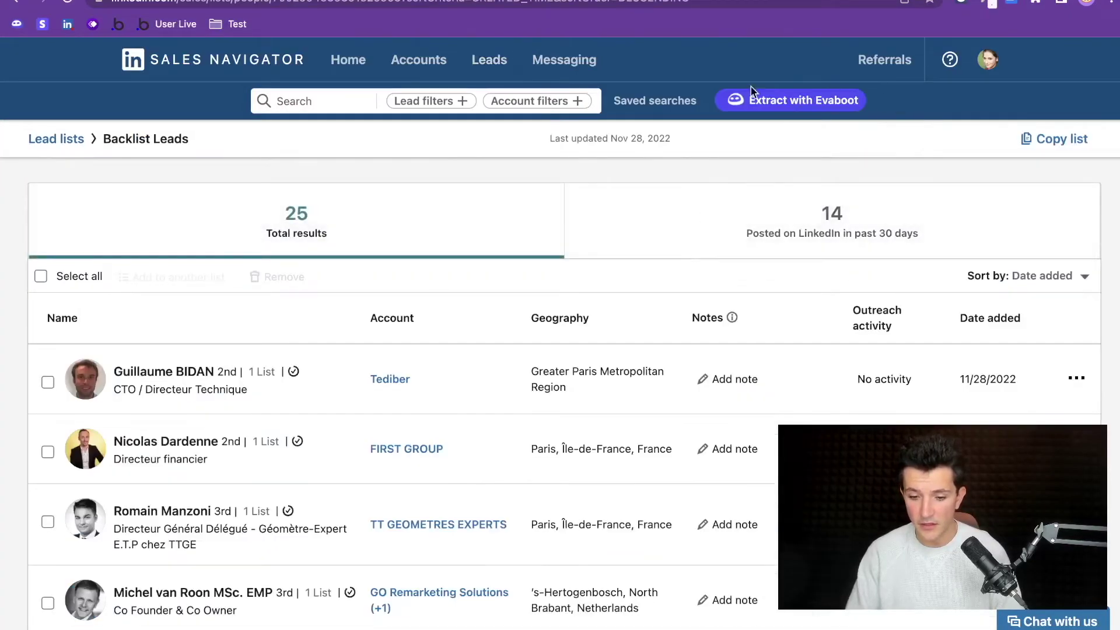
left_click(436, 74)
left_click(108, 254)
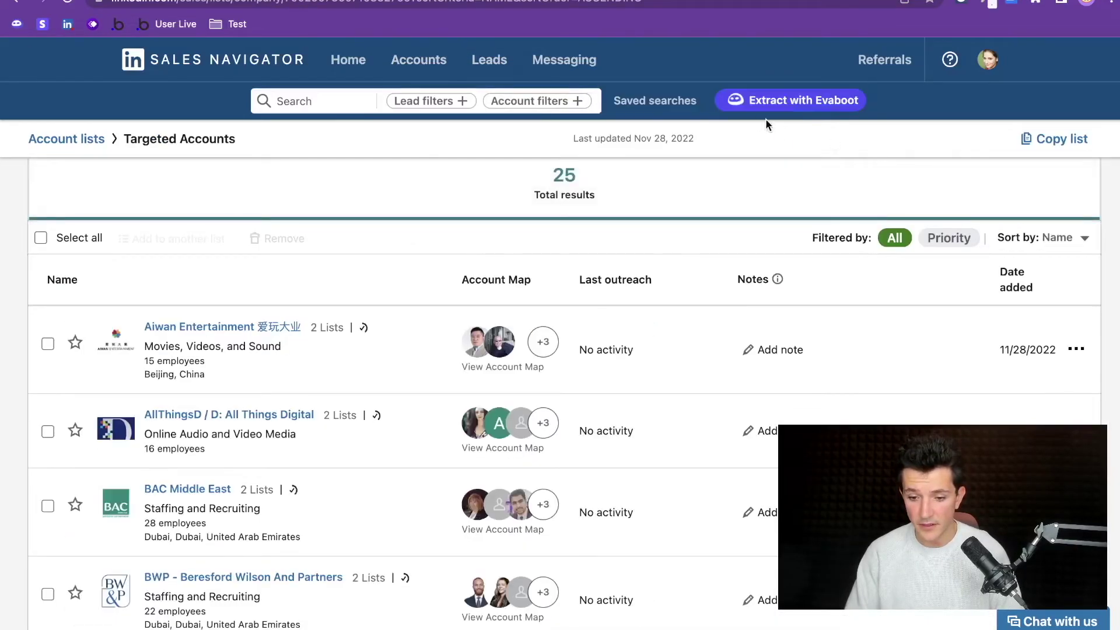
Check saved searches, revisit Targeted Accounts, then start a blank filtered account search.
left_click(654, 100)
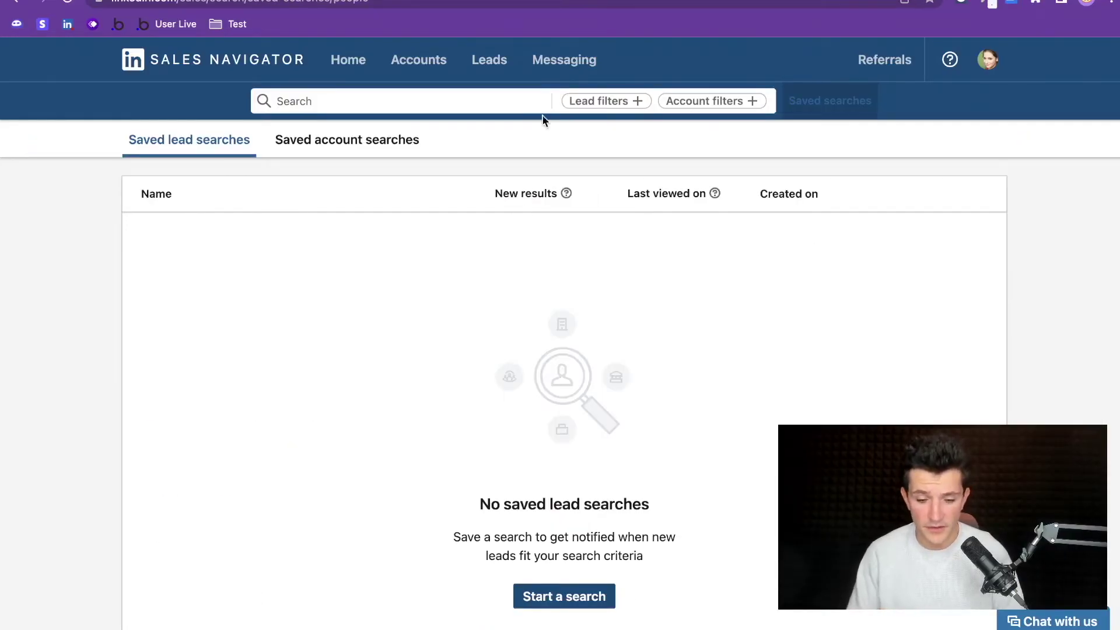
left_click(428, 77)
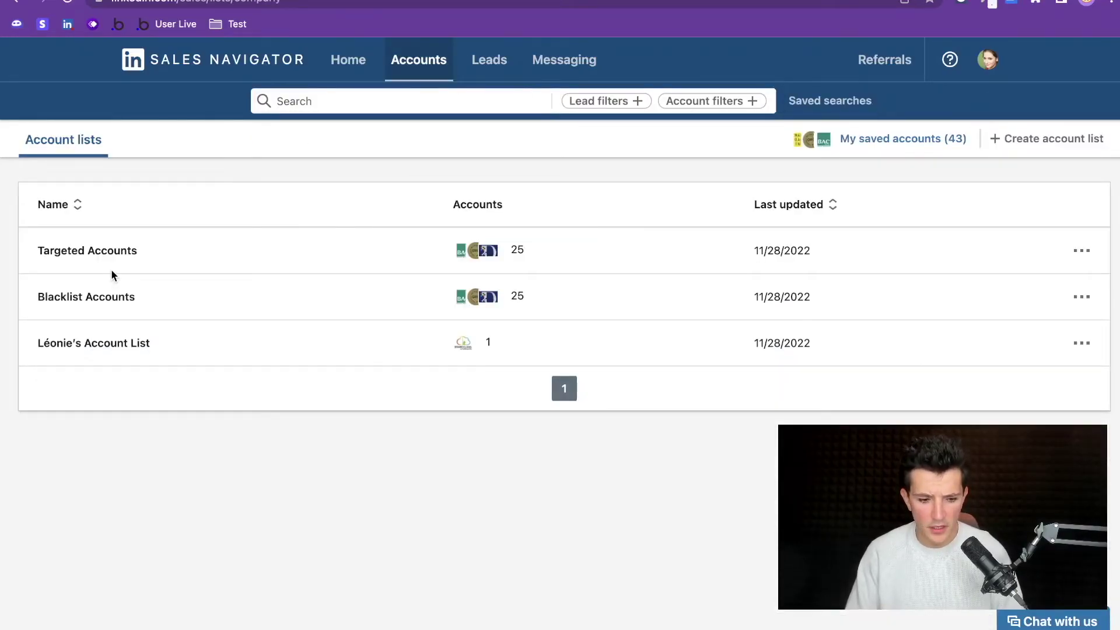
left_click(100, 254)
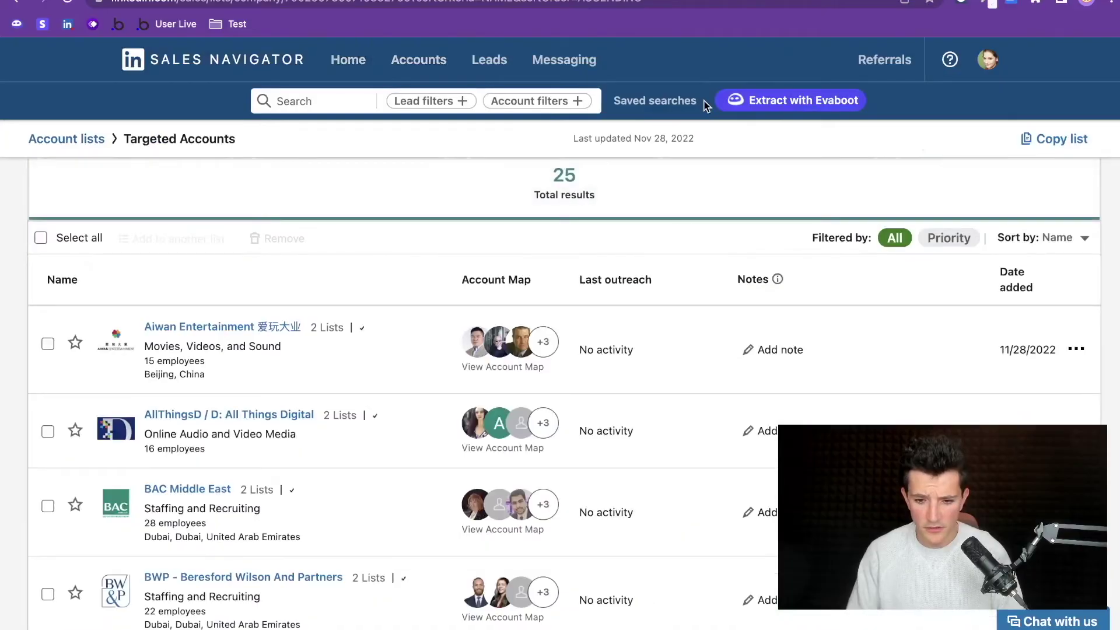
left_click(531, 102)
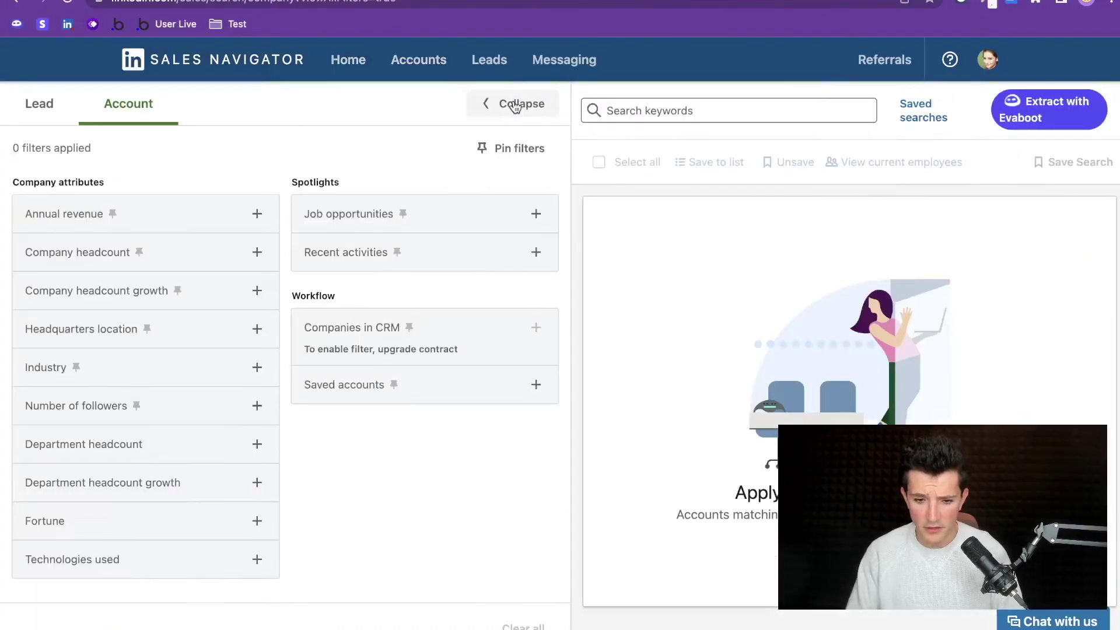
left_click(318, 221)
Filter accounts to Hiring on LinkedIn, save as 'Account Search 1', and reopen it.
left_click(345, 246)
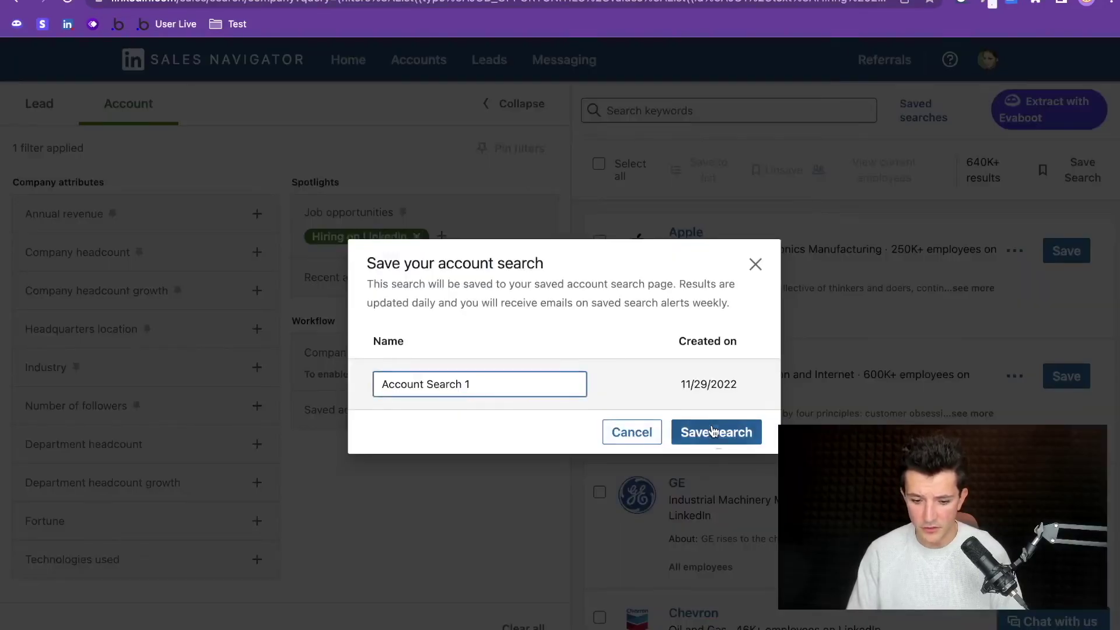
left_click(682, 430)
left_click(921, 119)
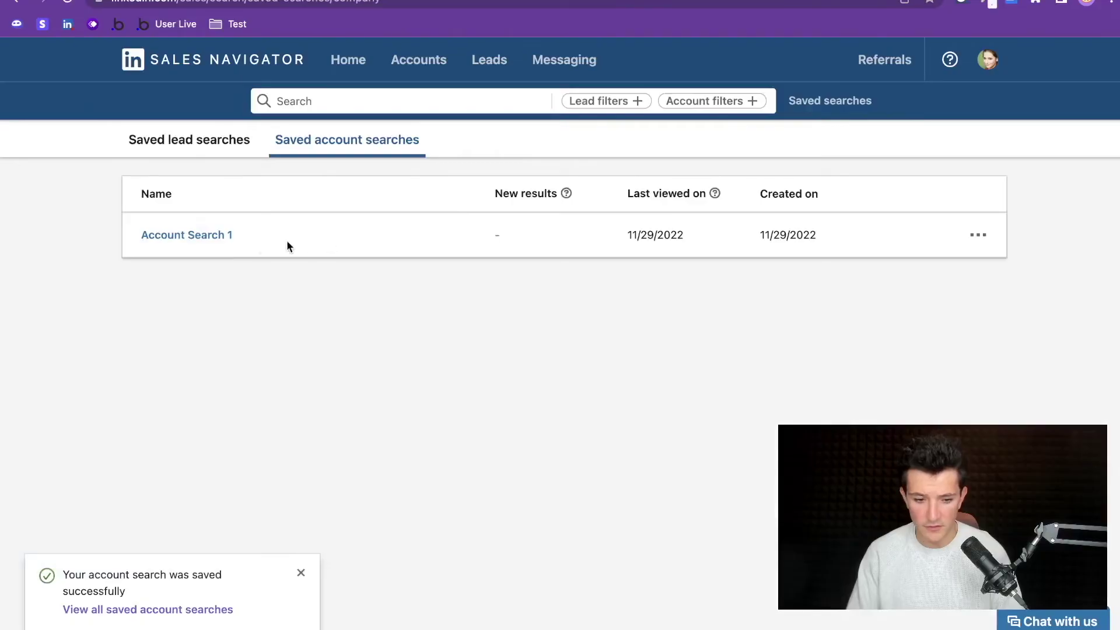
left_click(177, 236)
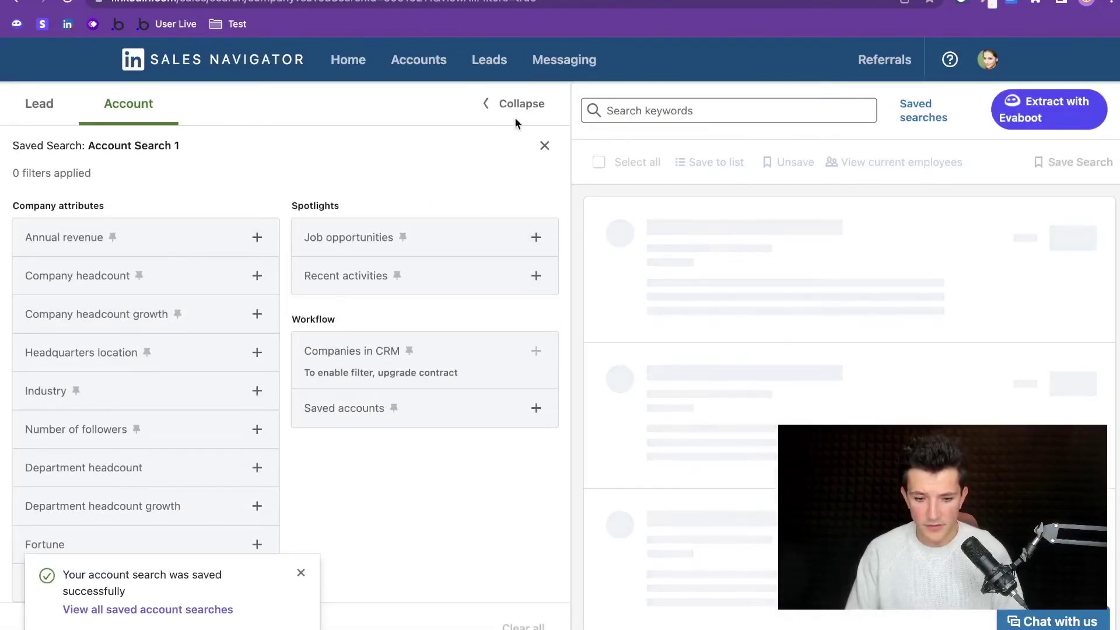